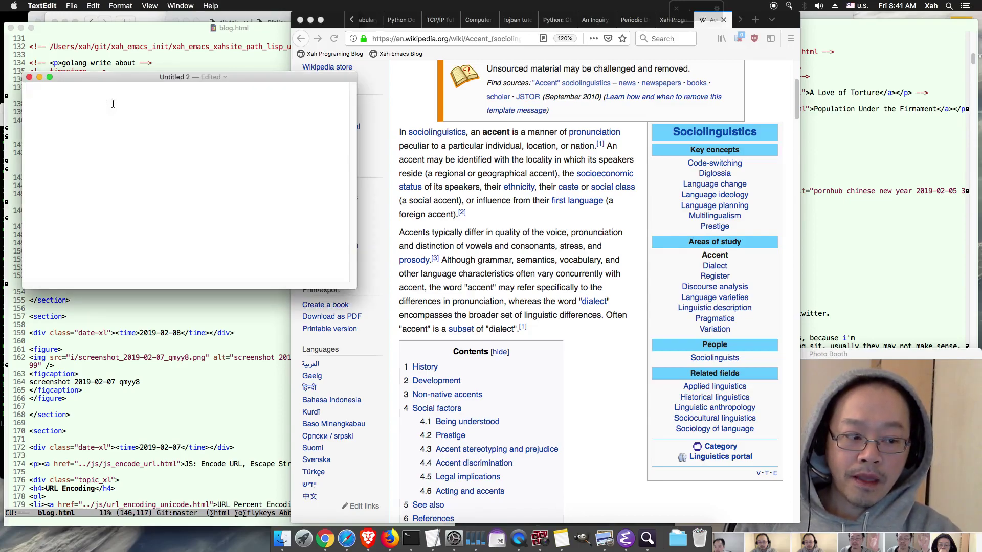
Dictate an opening line and a paragraph on voice recognition, Chinese accents, smartphones and Amazon Echo.
click(437, 180)
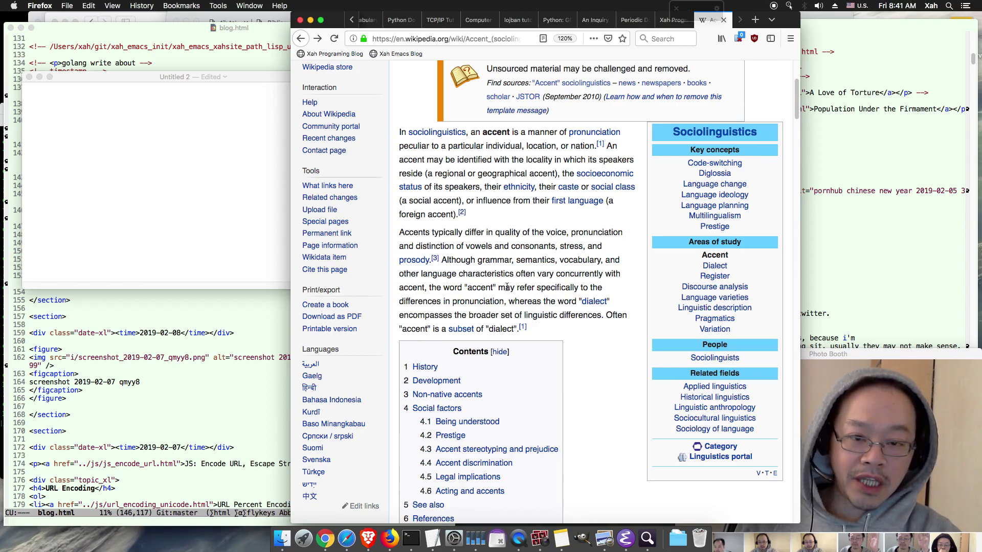
click(260, 205)
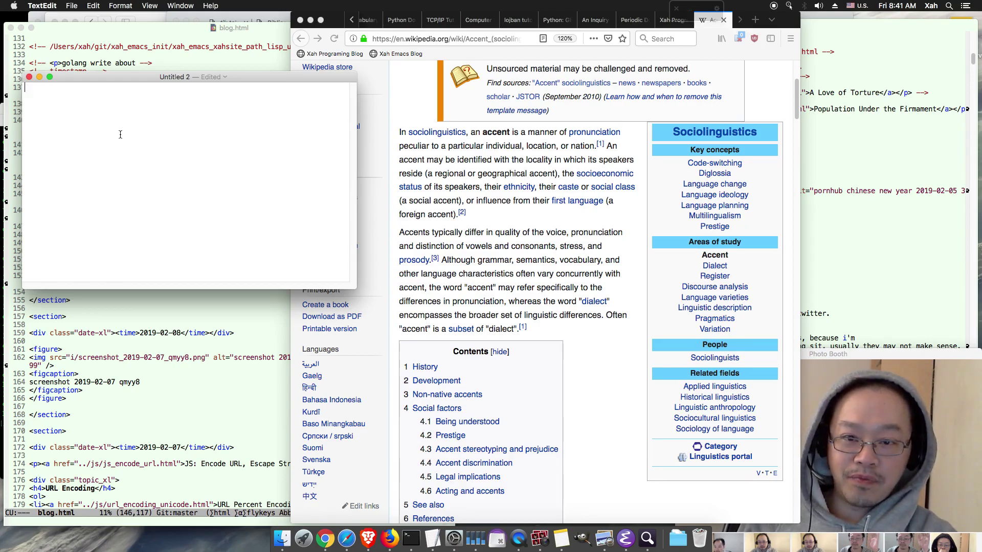
key(fn)
key(fn)
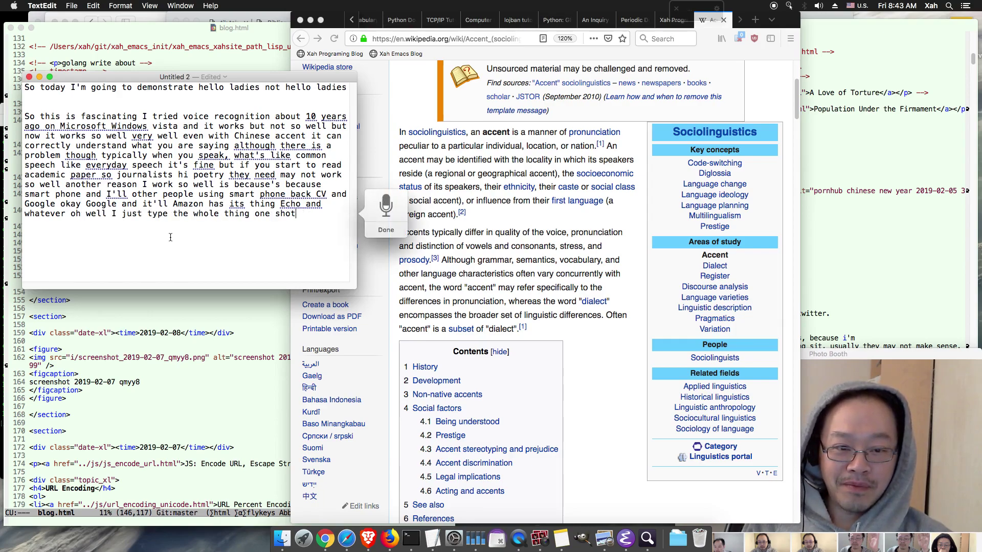
Shift the Firefox Wikipedia window right and narrow it to uncover the TextEdit text.
click(448, 204)
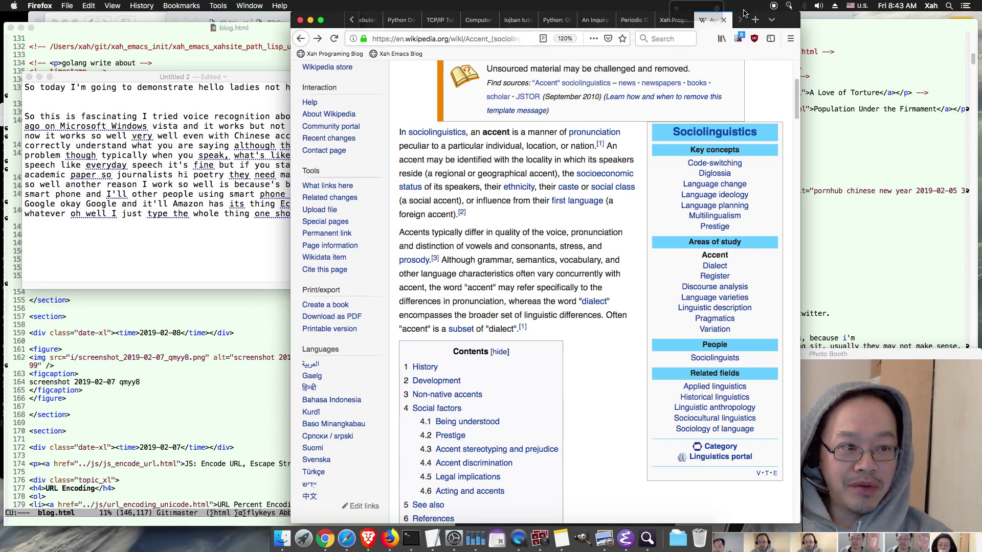
drag(744, 13, 820, 27)
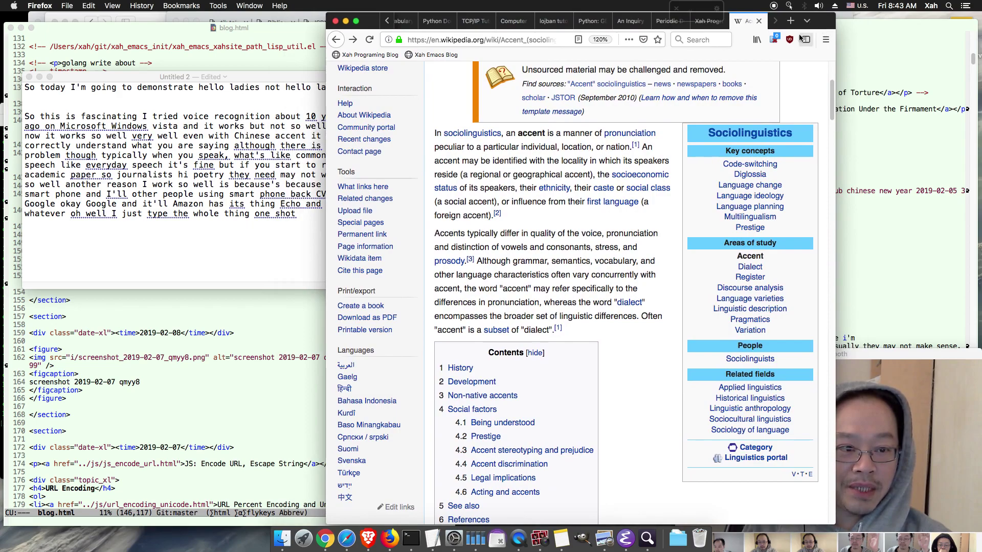
drag(326, 155, 375, 156)
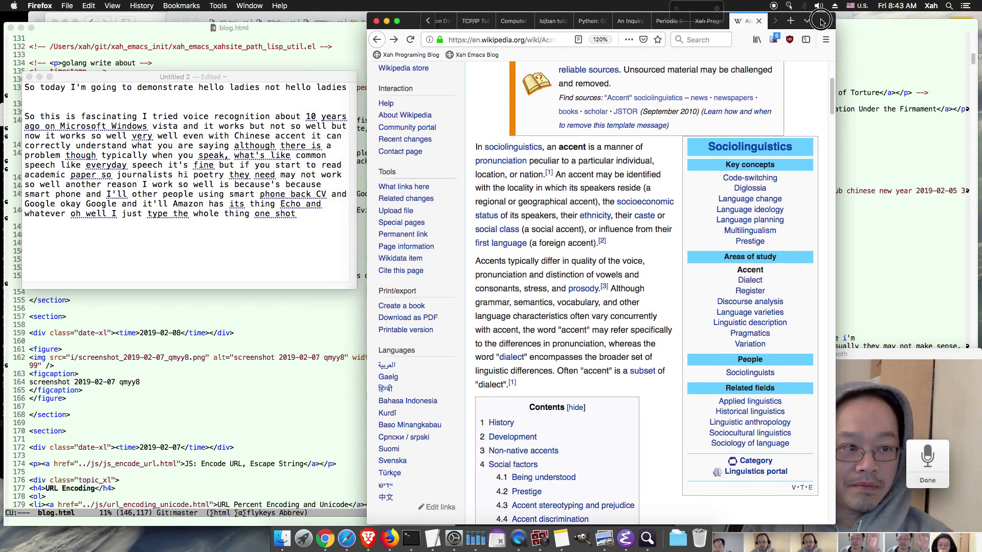
drag(820, 23, 812, 23)
End the dictation with a new blank line and move the Dictation widget beside the text.
key(fn)
key(fn)
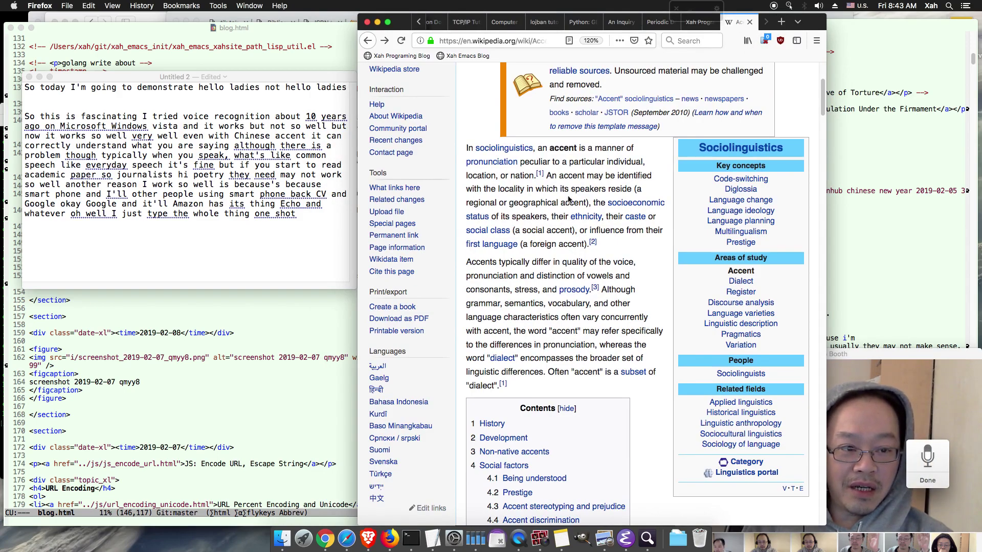
click(303, 225)
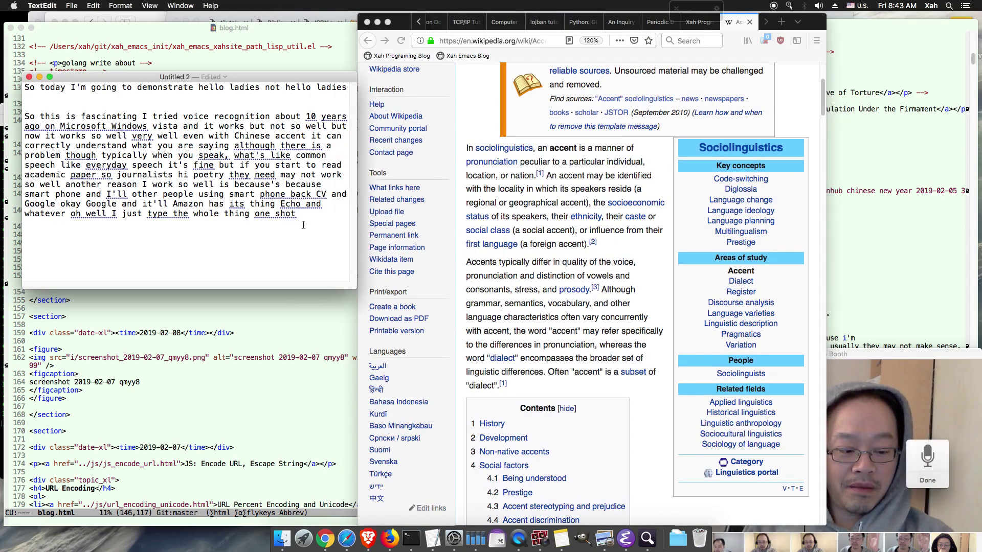
key(Return)
key(Return)
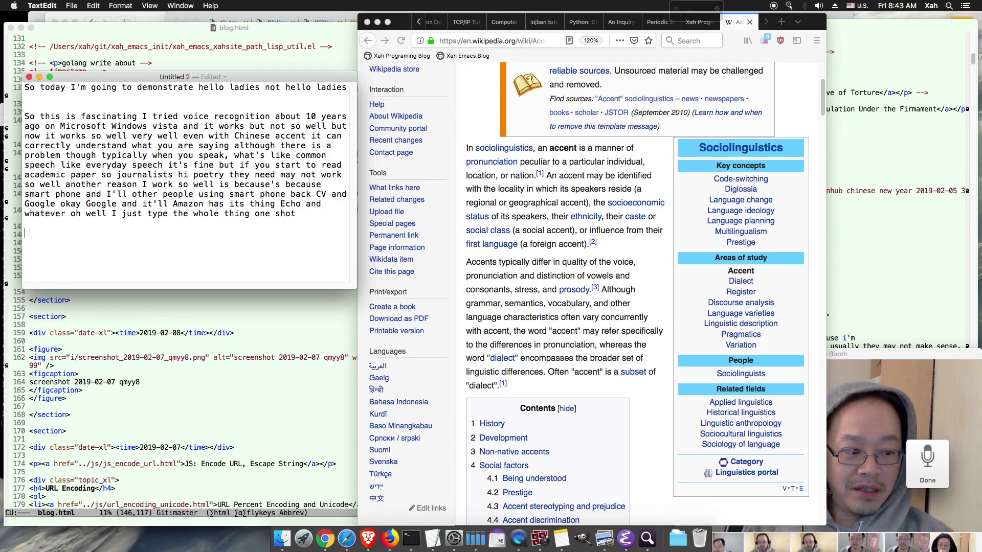
click(908, 458)
drag(908, 458, 332, 250)
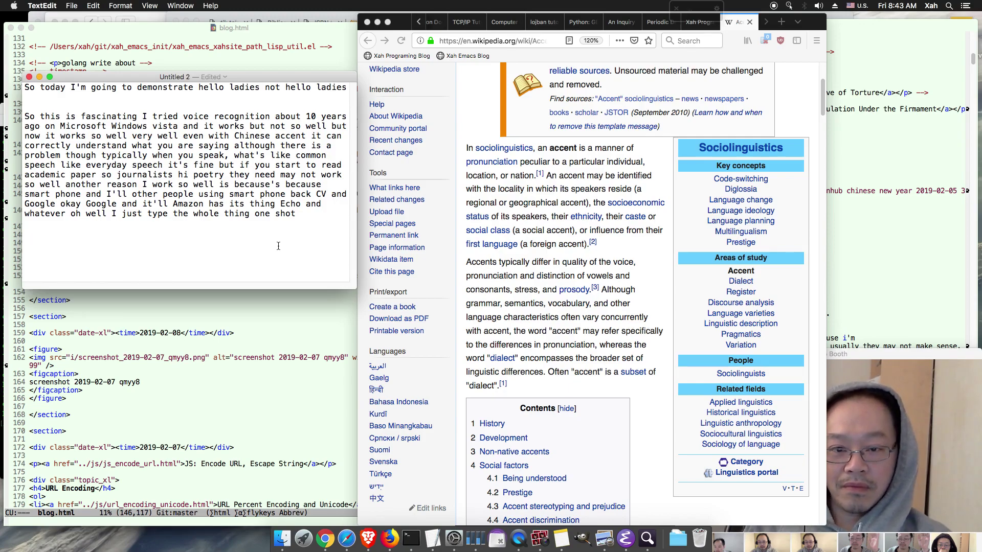
click(97, 5)
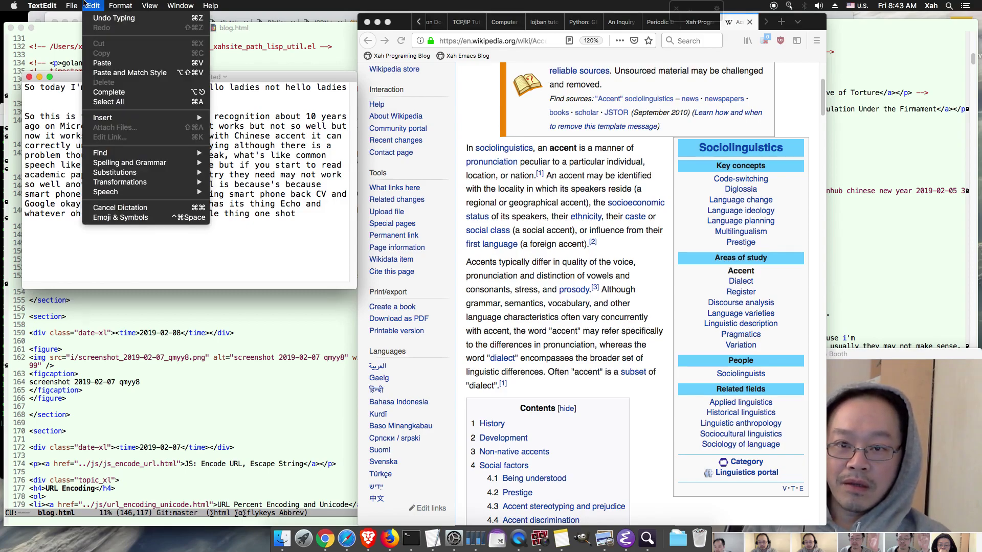
key(Left)
click(97, 5)
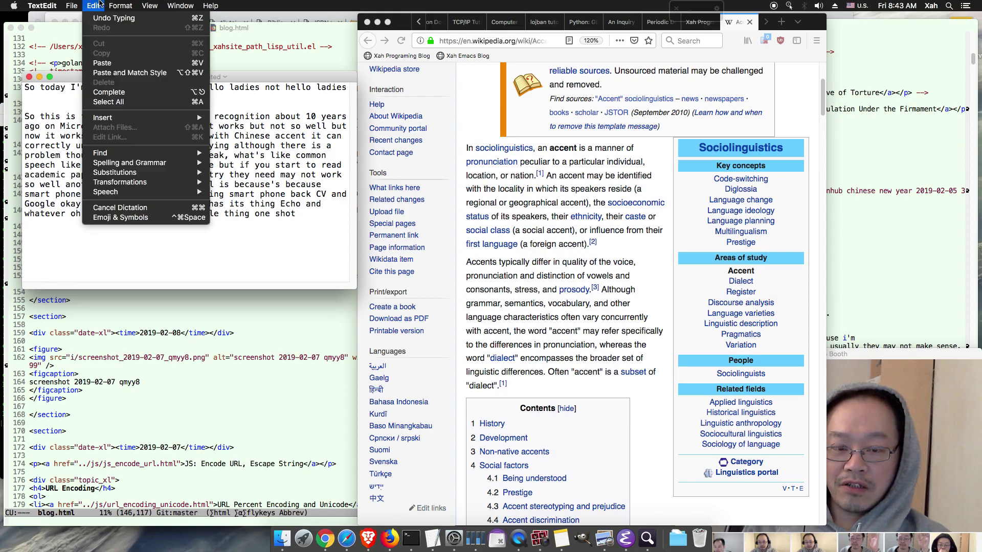
click(135, 144)
click(97, 5)
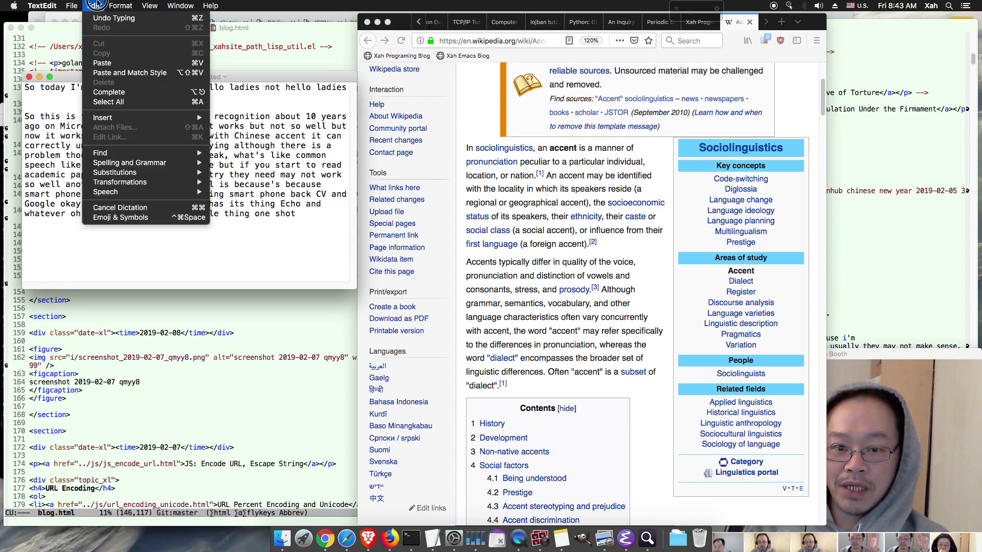
key(Escape)
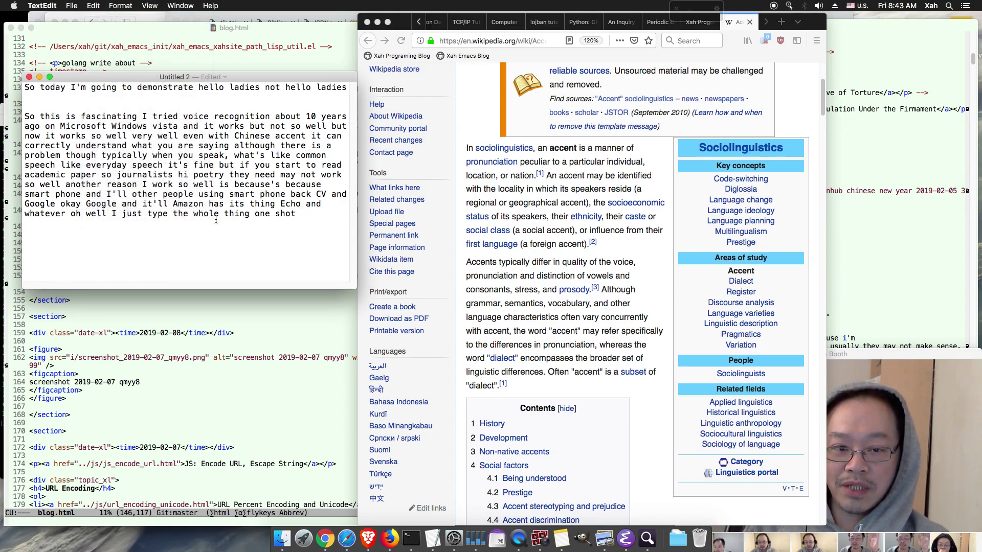
click(95, 6)
click(95, 6)
click(94, 6)
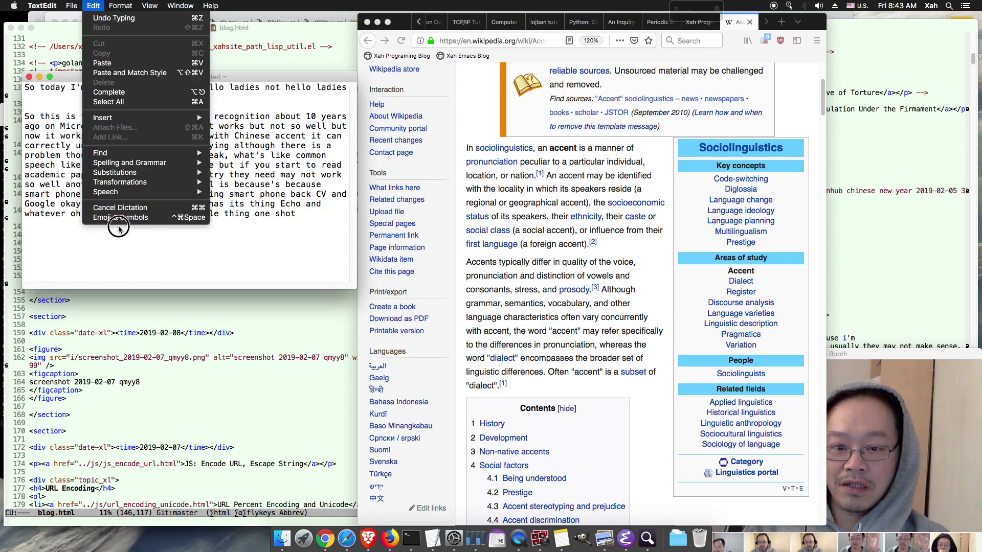
click(137, 246)
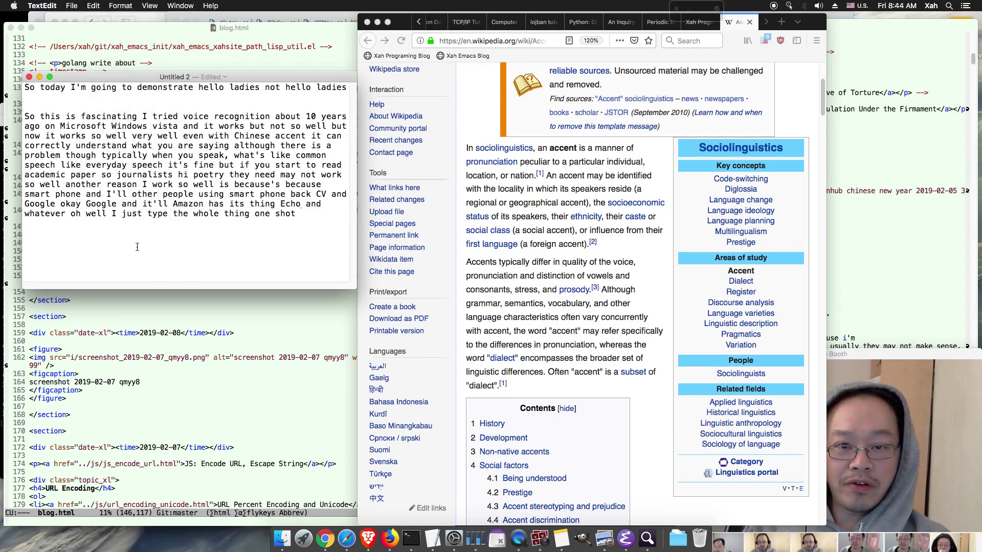
click(90, 5)
click(90, 6)
click(89, 6)
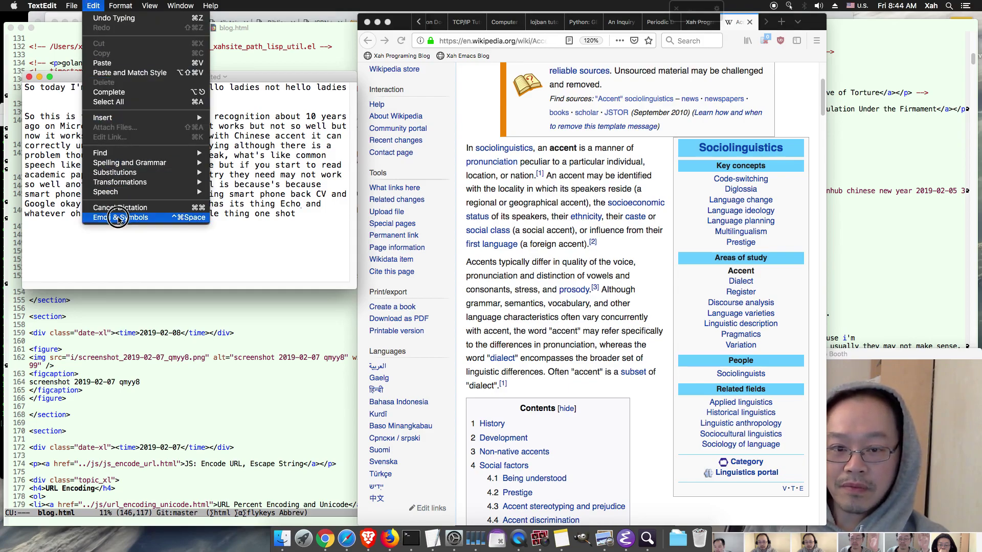
click(120, 207)
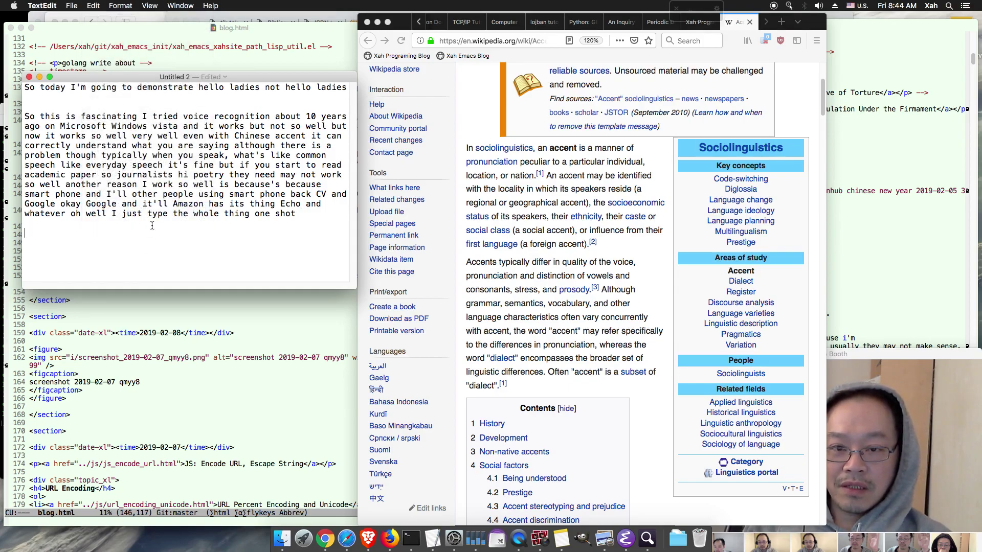
click(91, 6)
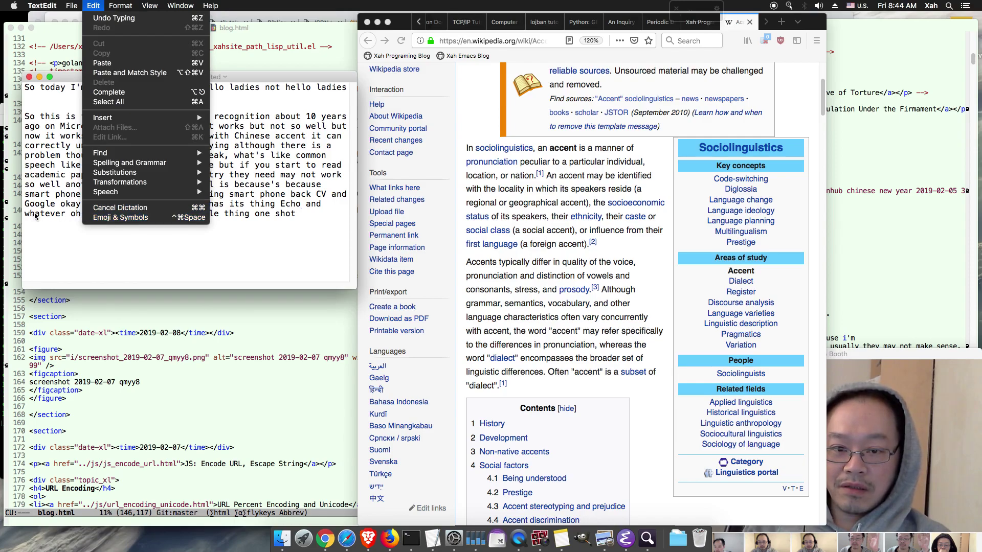
click(105, 207)
click(102, 5)
click(47, 202)
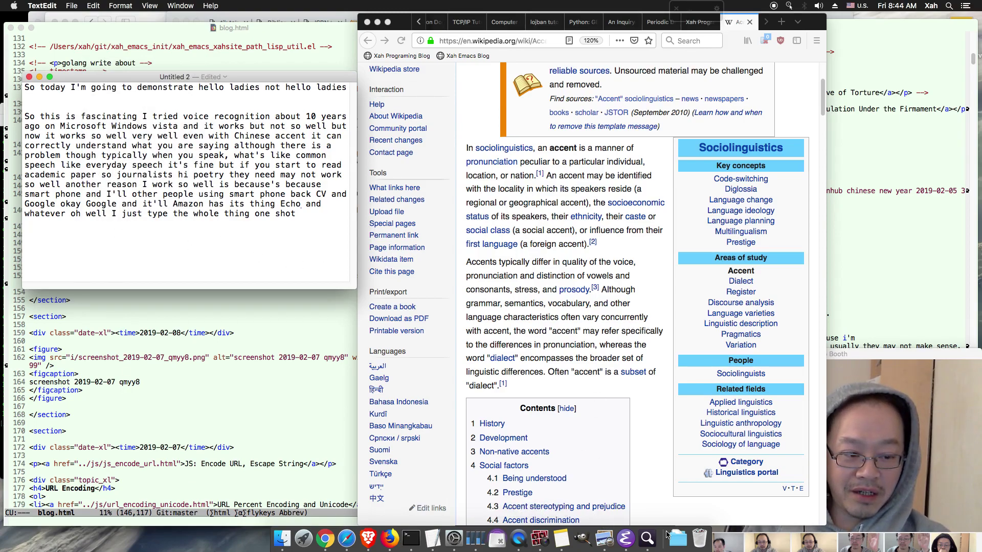
Show the Keyboard Dictation settings in System Preferences.
click(454, 538)
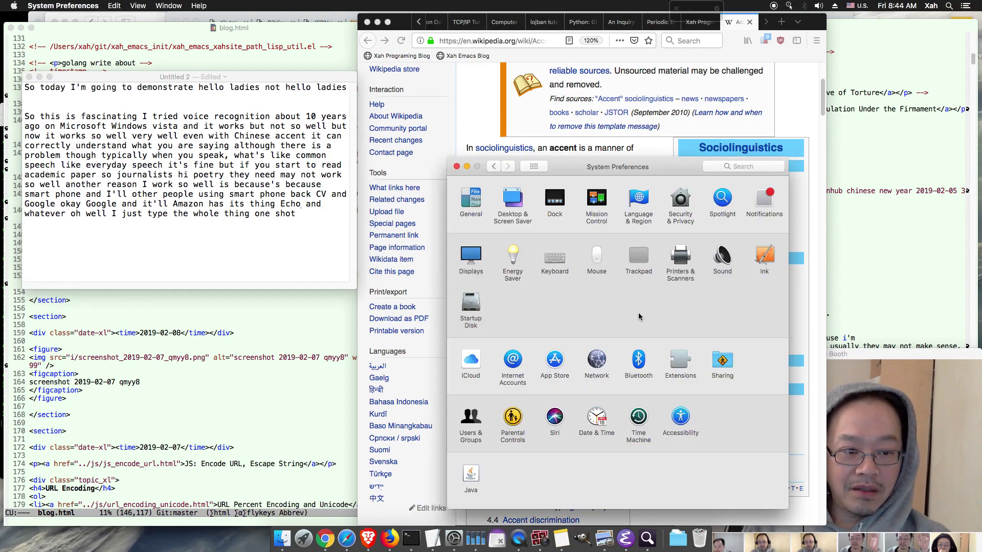
click(555, 258)
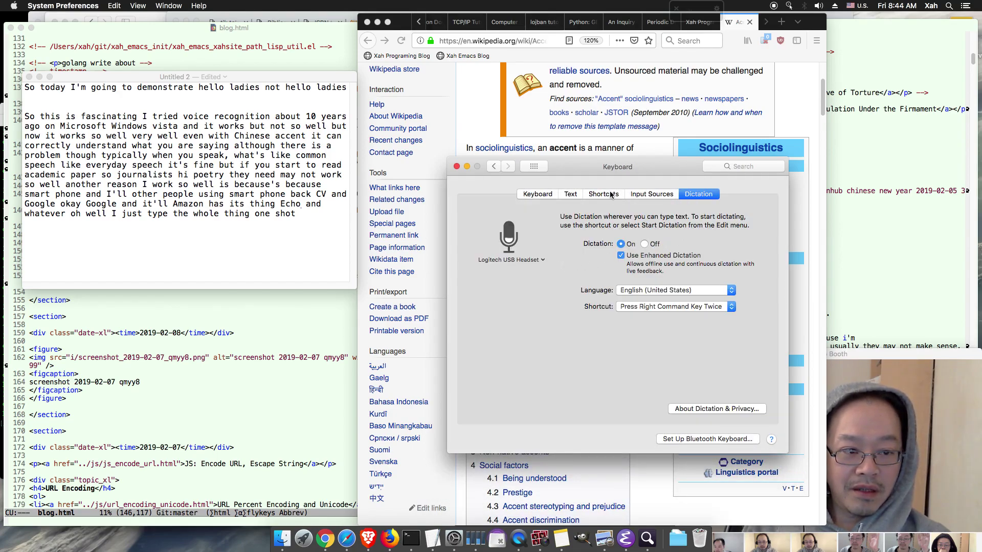
click(537, 195)
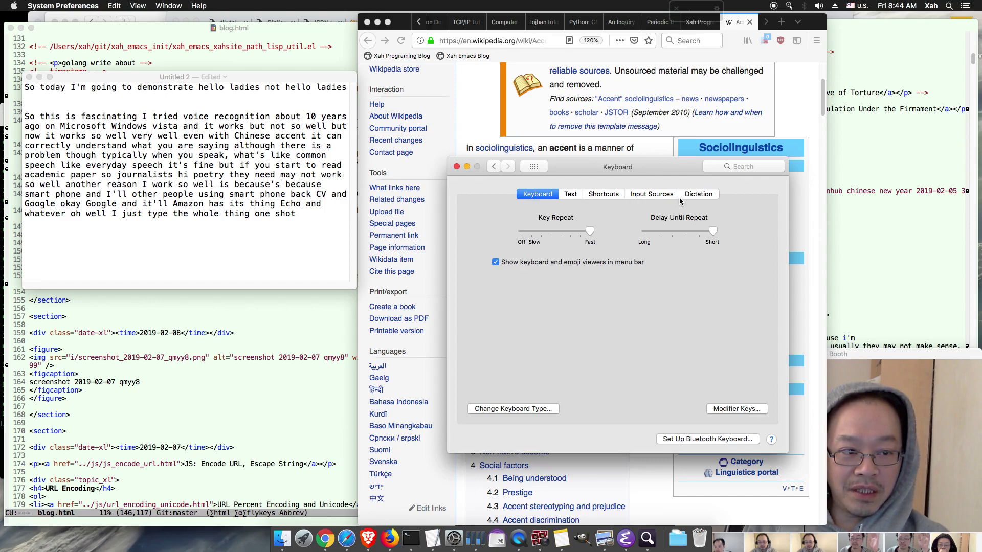
click(702, 195)
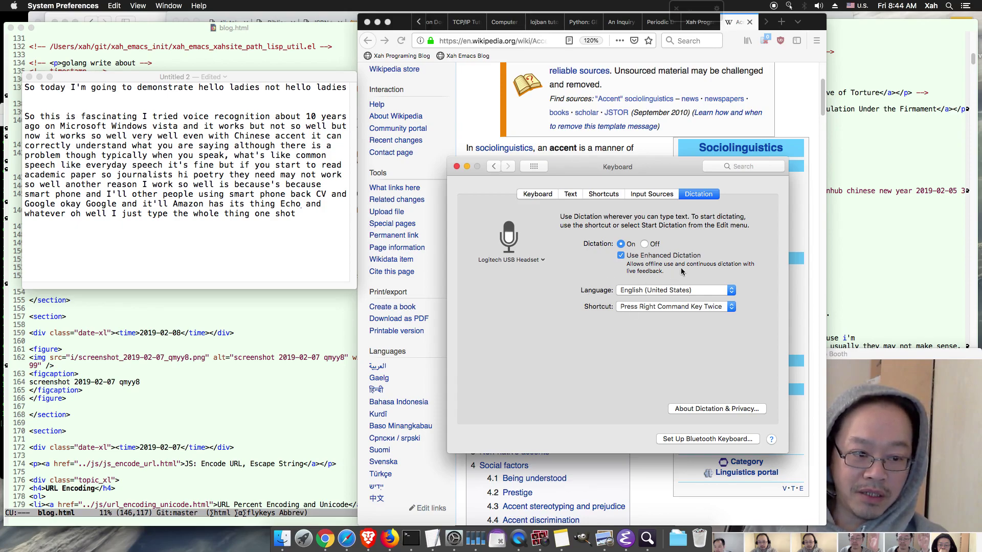
Review the Dictation shortcut choices, keeping Press Right Command Key Twice.
click(623, 307)
click(633, 305)
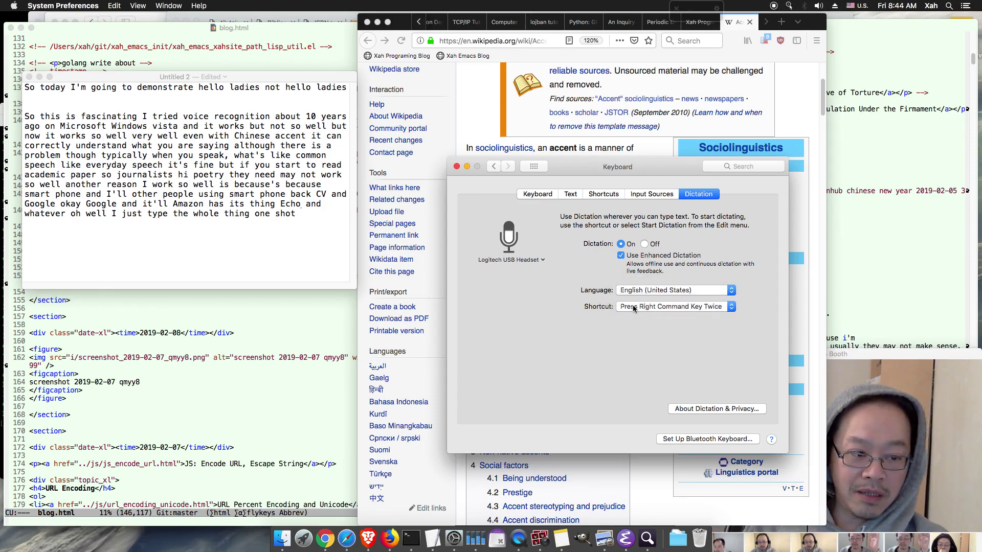
click(633, 306)
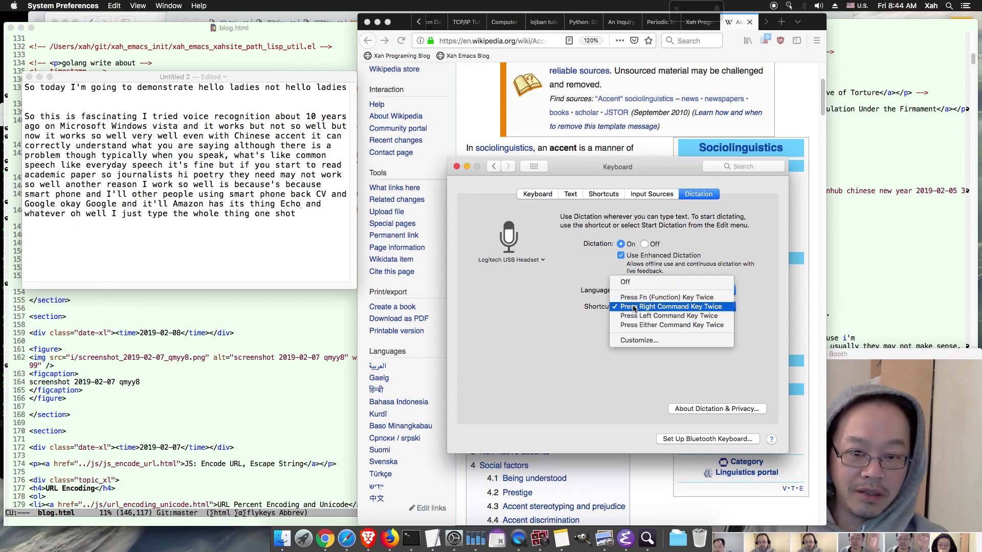
click(521, 310)
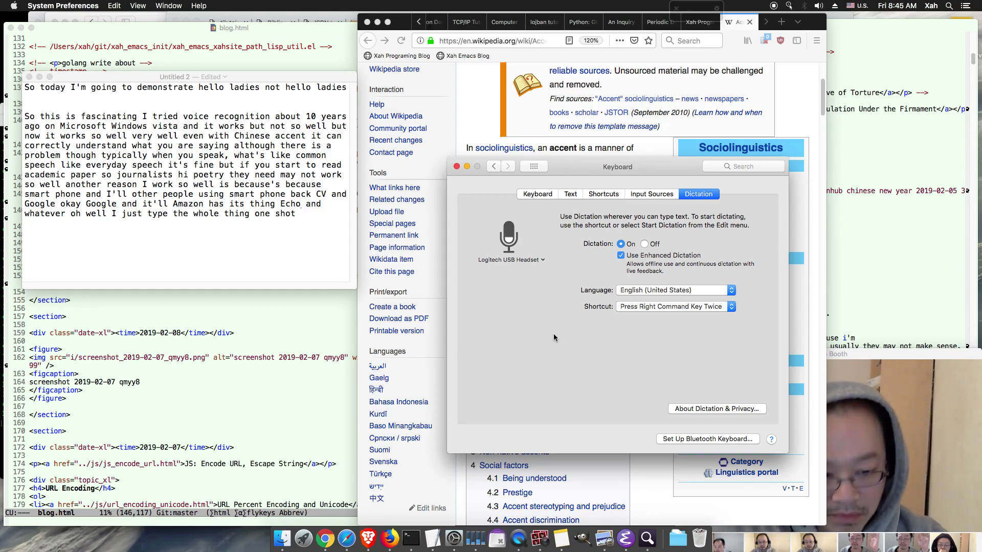
Dictate a paragraph saying Dictation understands commands, ending 'you can use voice to control your Mac'.
click(429, 362)
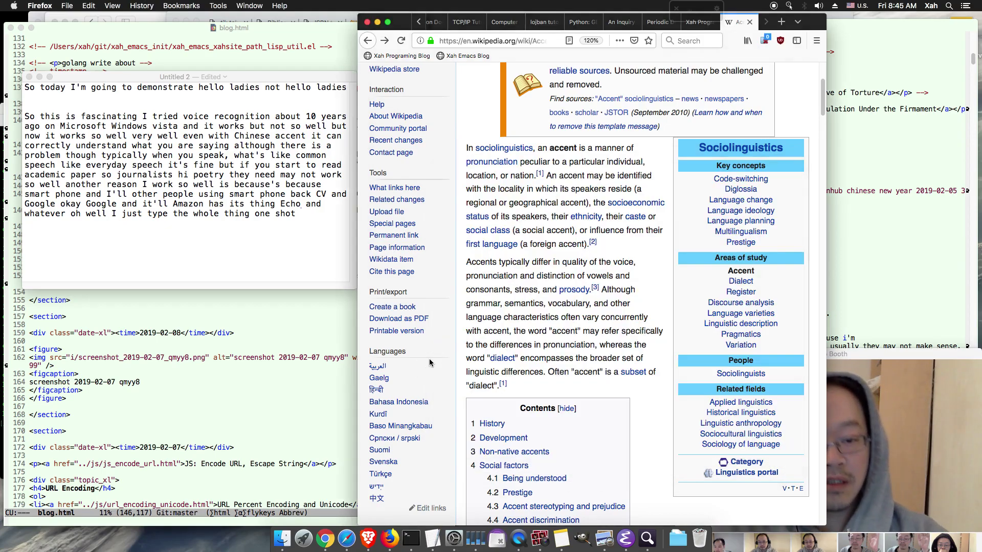
click(340, 281)
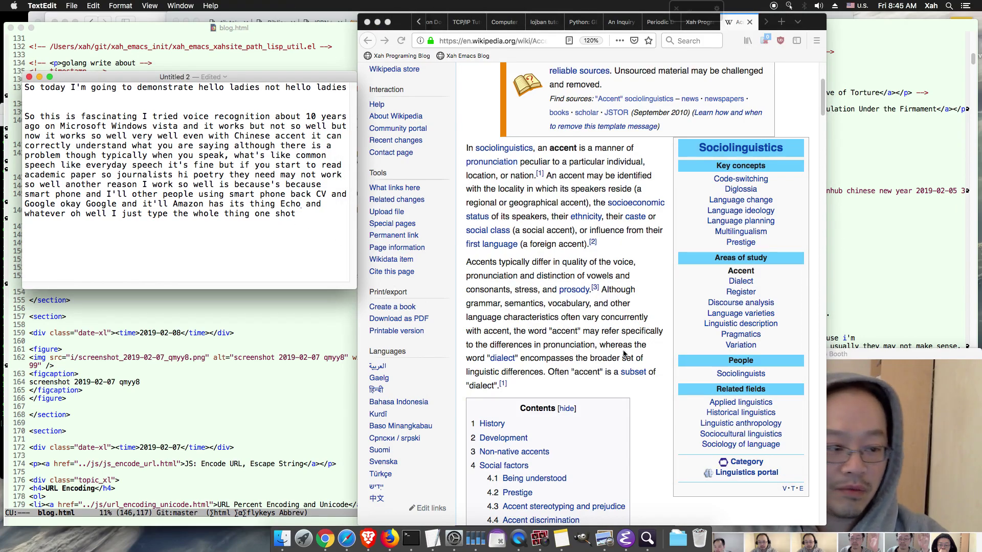
click(455, 539)
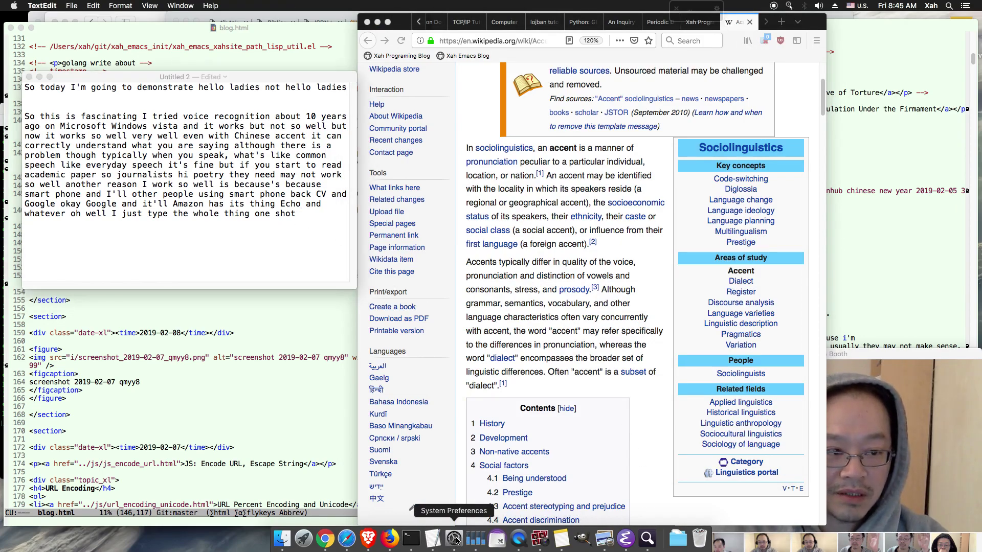
click(293, 241)
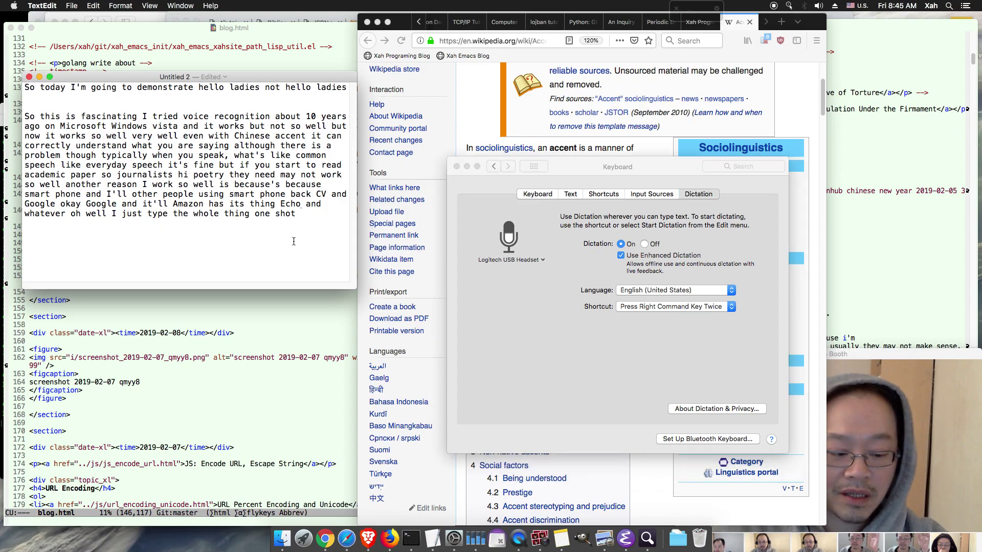
key(Super_R)
key(Super_R)
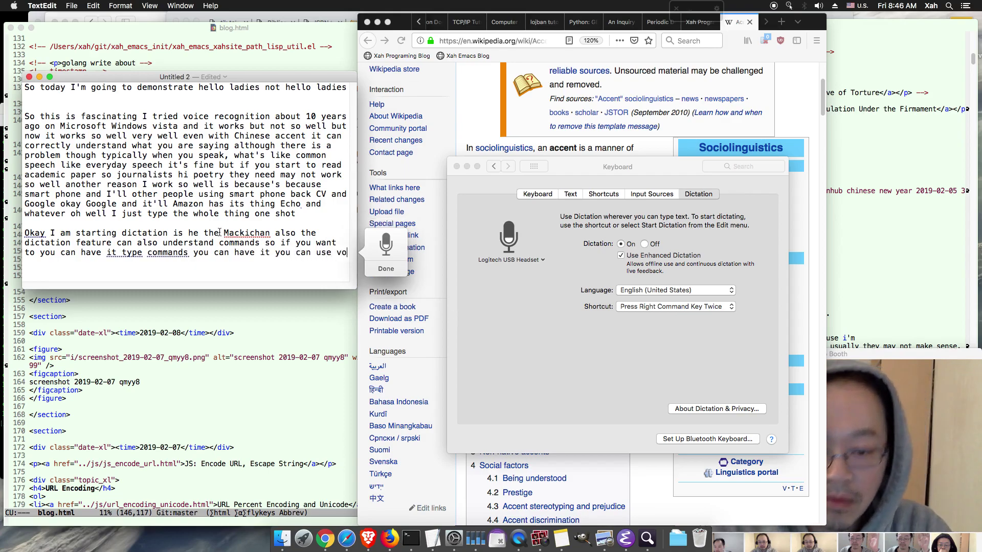
click(940, 425)
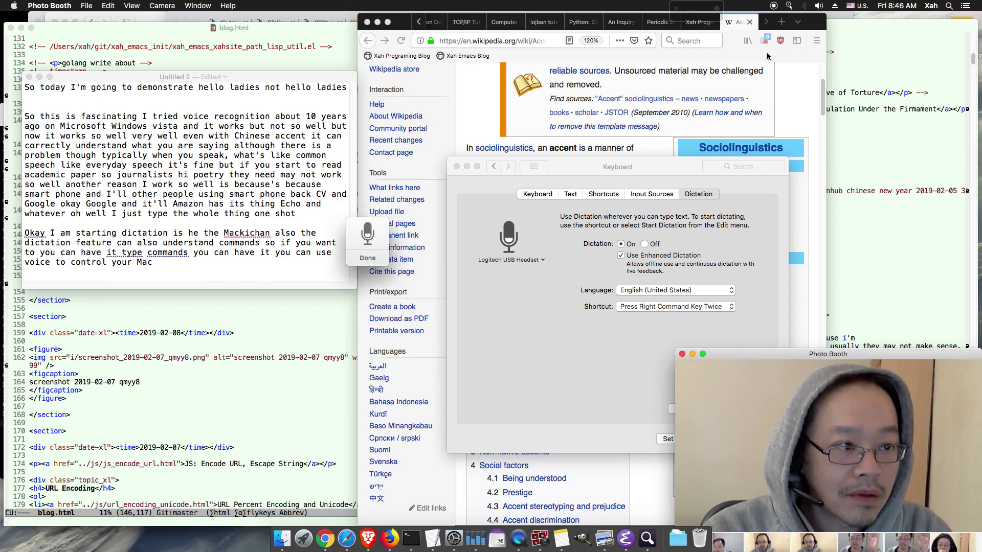
Move the Firefox window further left and check its list of open tabs.
click(808, 23)
drag(808, 23, 765, 23)
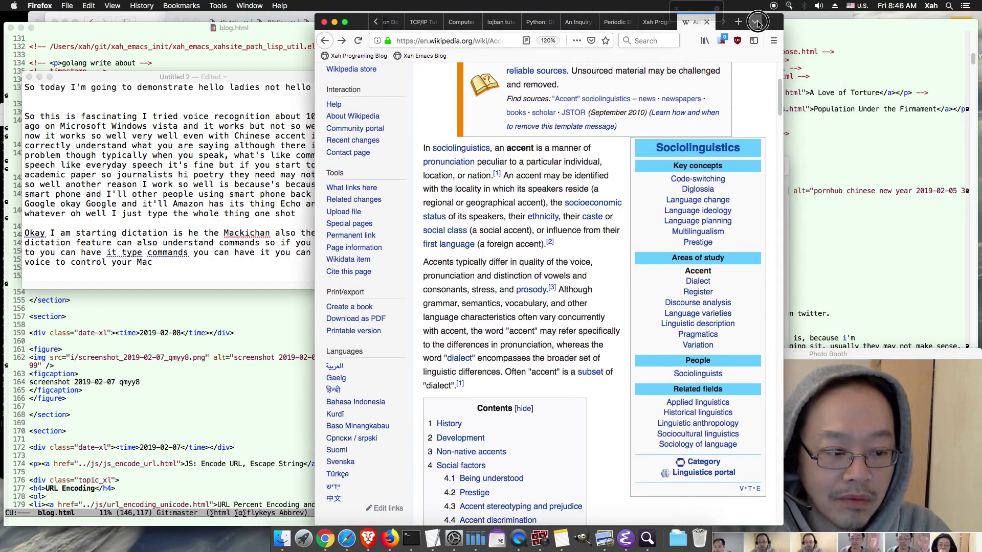
click(754, 22)
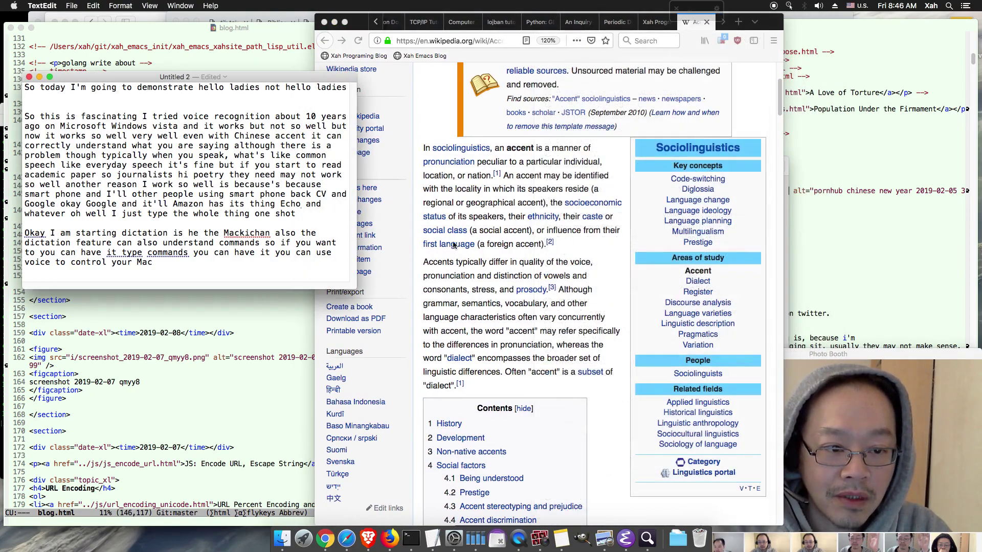
click(504, 245)
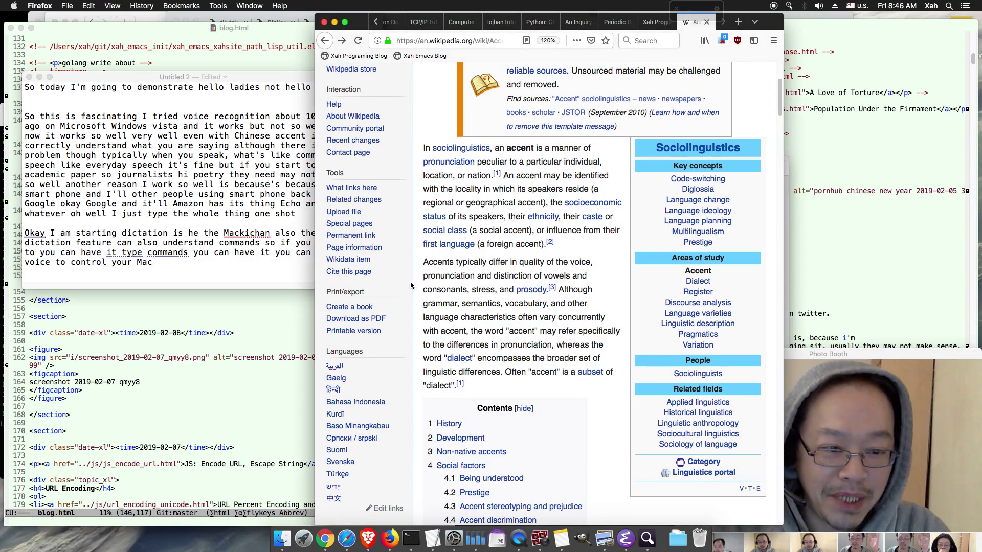
click(255, 264)
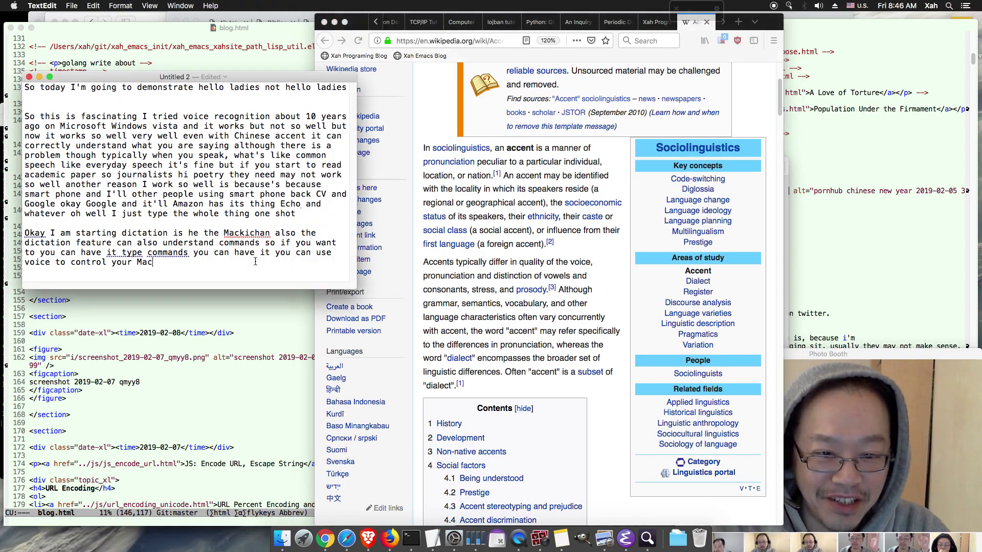
click(468, 290)
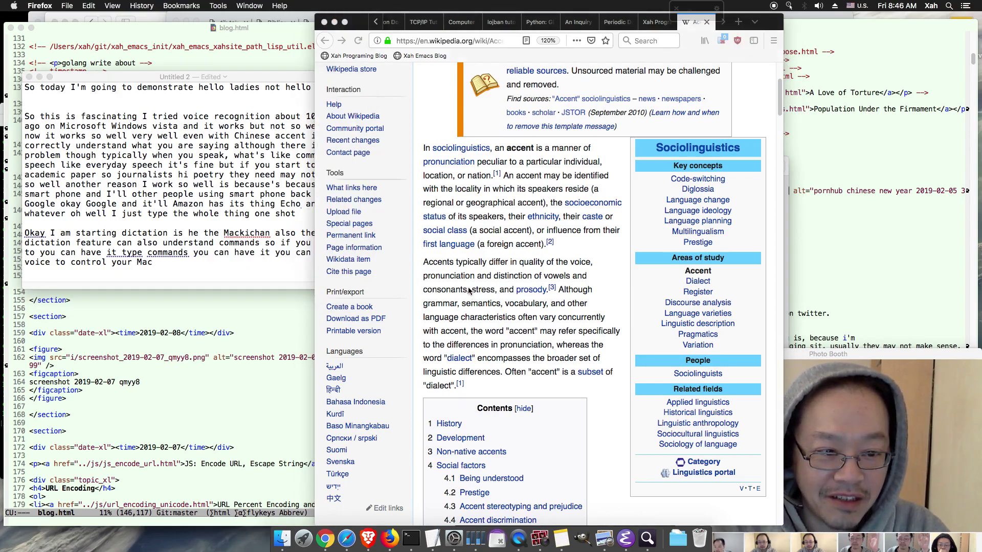
Search 'wireshack' in a new tab, refine to 'wireshark wiki', and open the Wireshark Wikipedia article.
key(super+t)
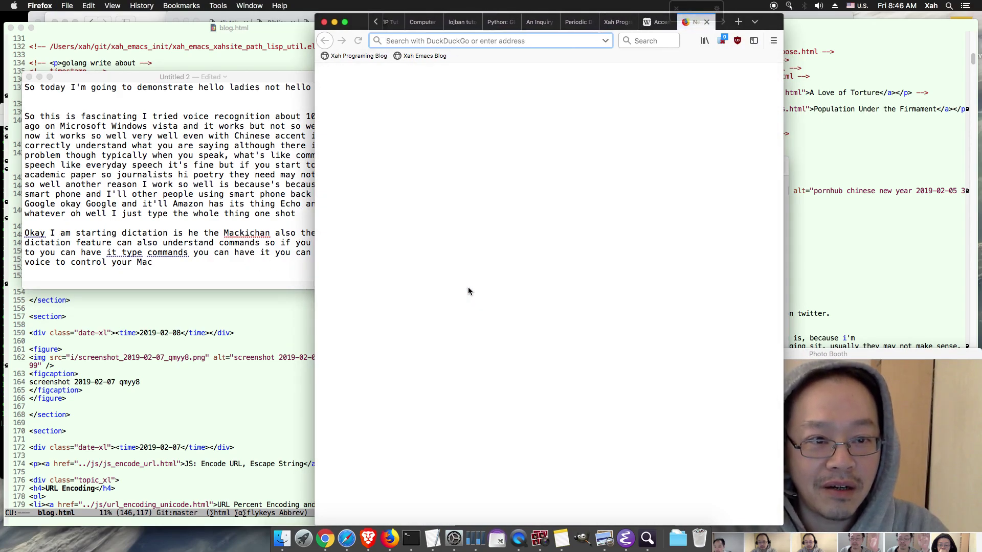
text(wireshack)
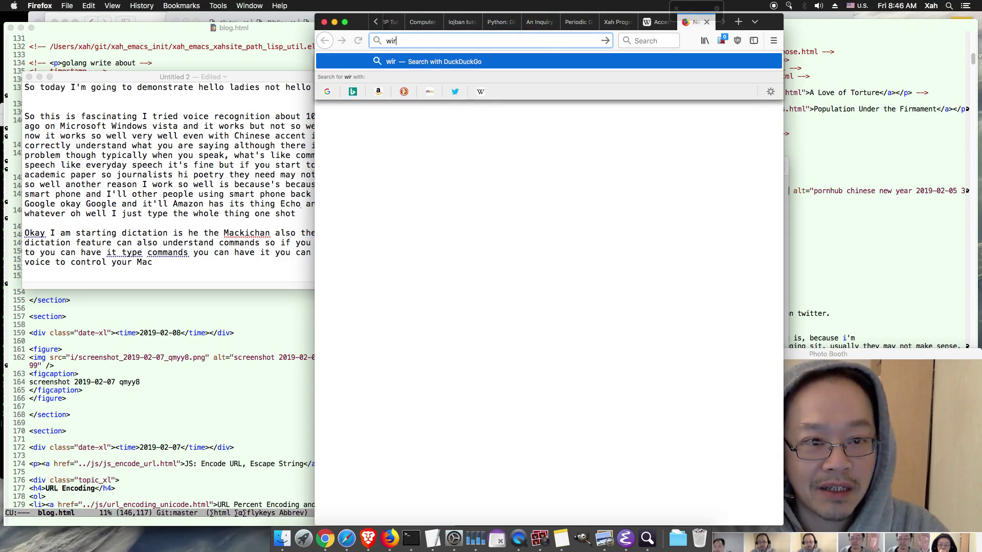
key(Return)
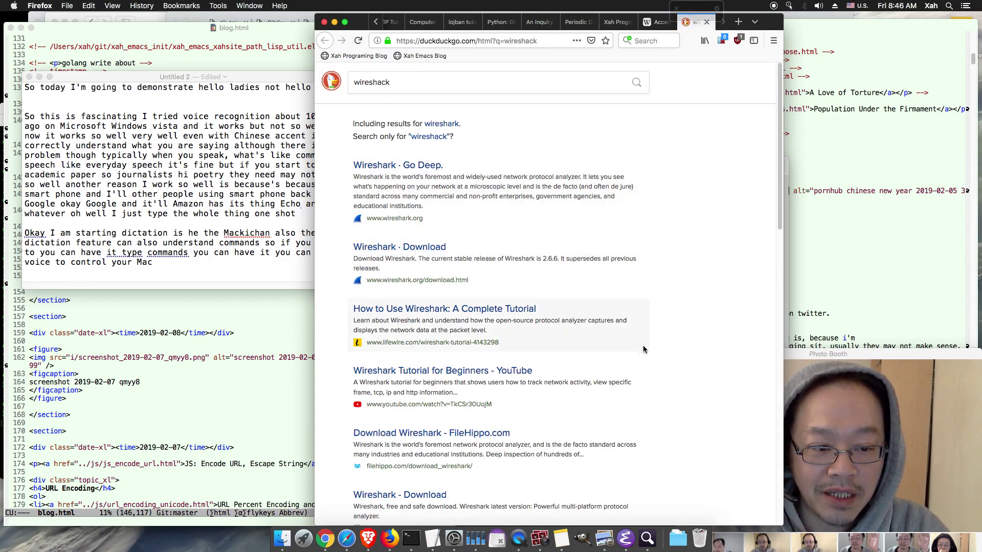
scroll(659, 379, down, 3)
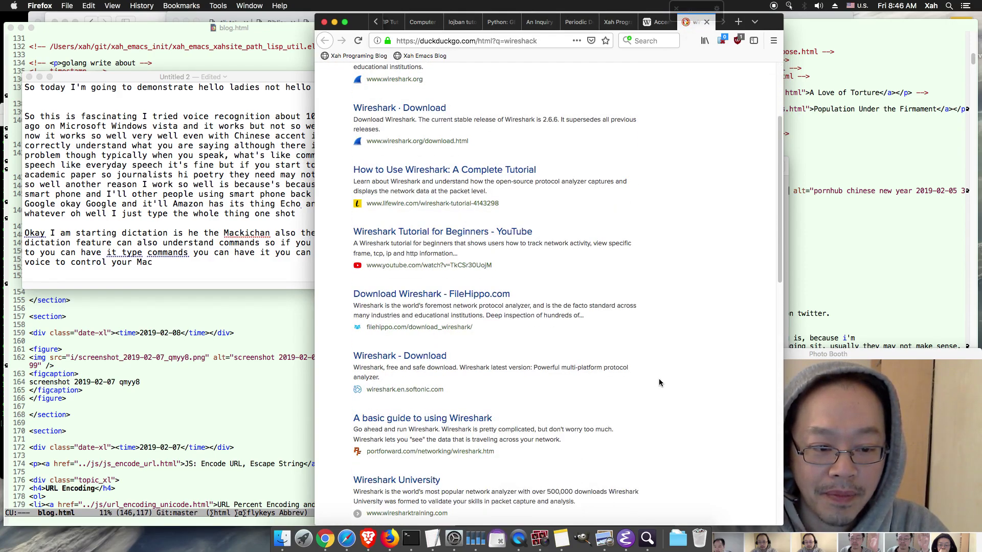
scroll(658, 383, down, 2)
scroll(658, 383, down, 2)
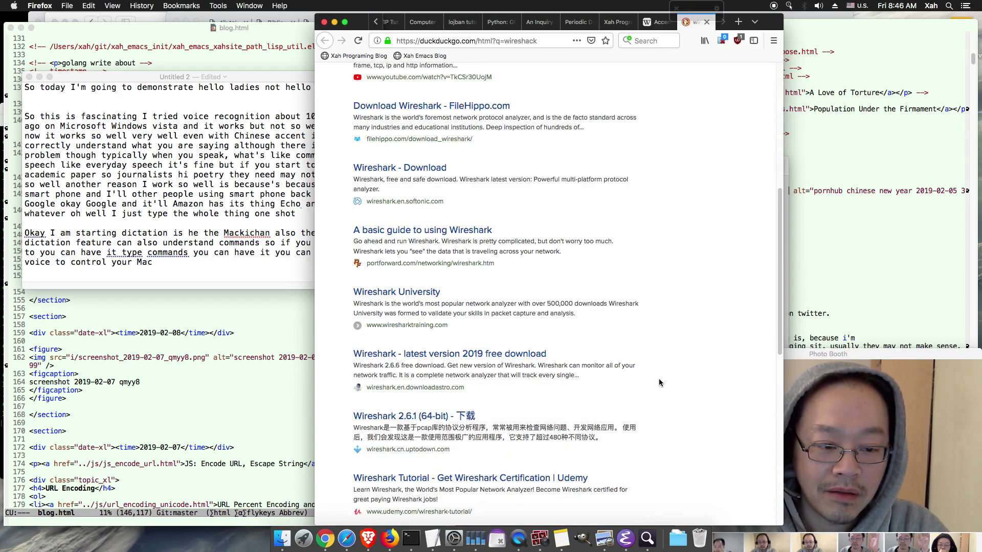
scroll(658, 383, up, 7)
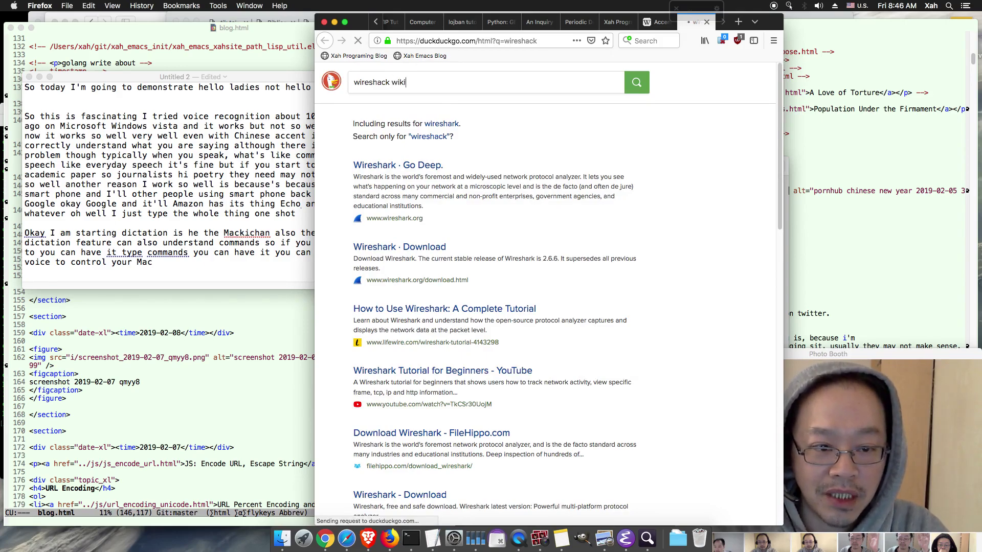
key(Return)
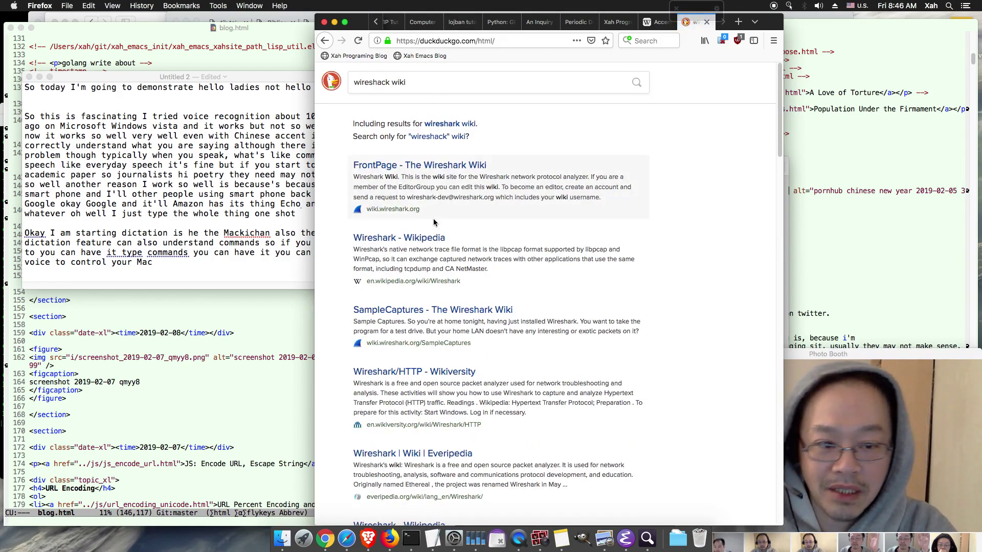
click(429, 239)
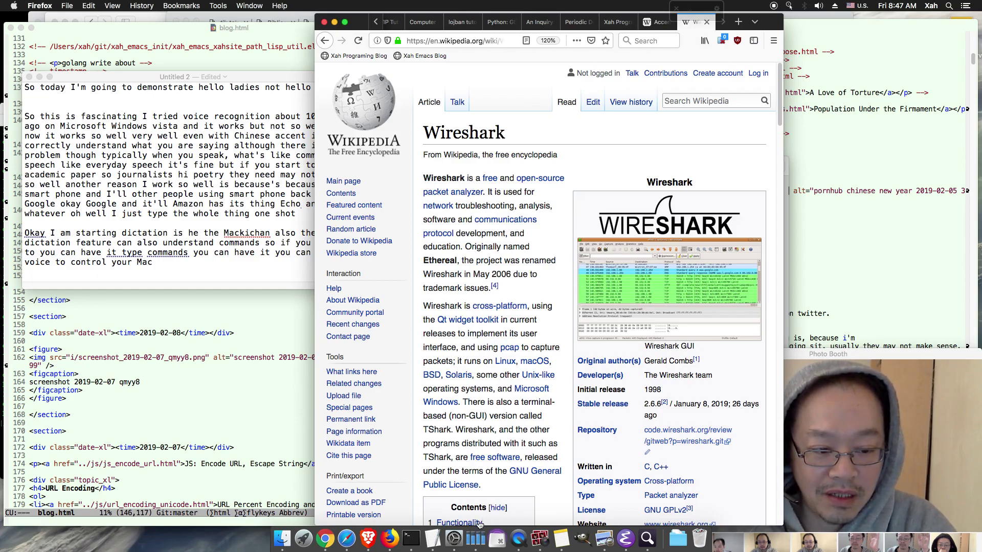
Show Activity Monitor's Network tab beside the Wireshark article, then scroll the article.
click(476, 539)
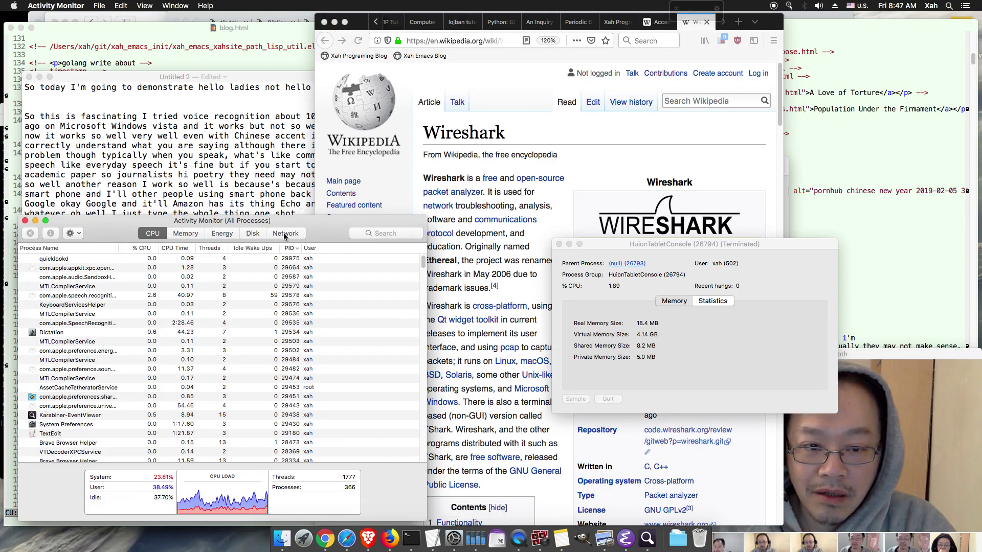
click(285, 235)
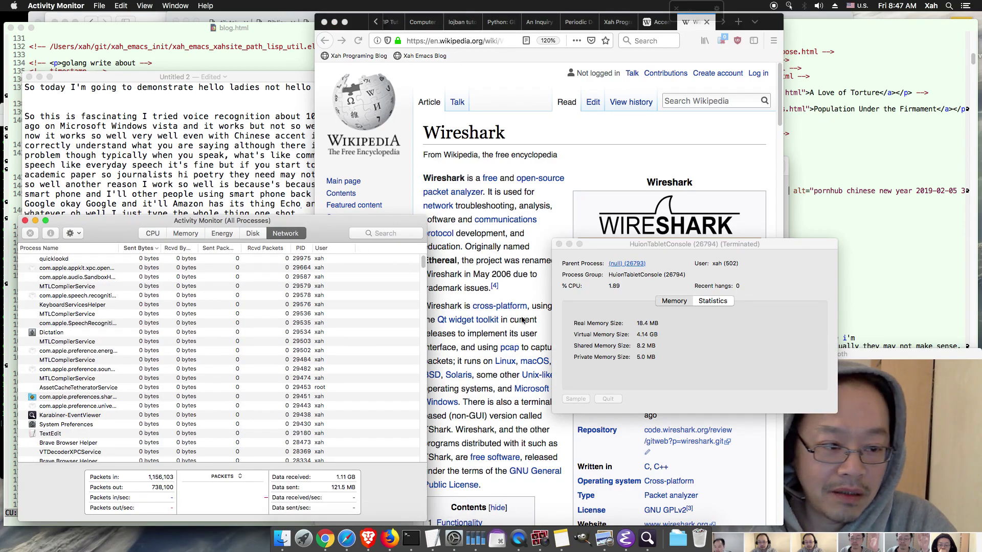
click(524, 273)
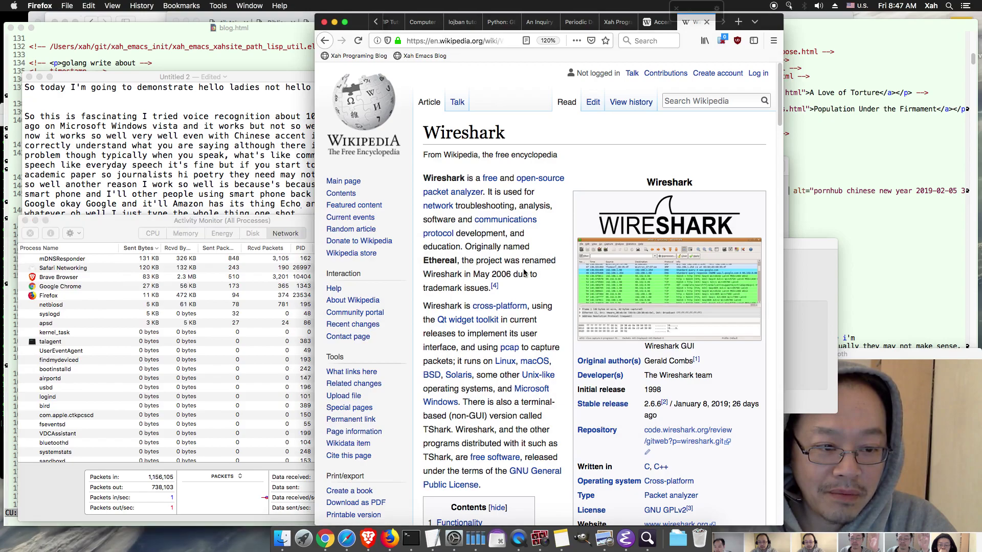
scroll(527, 275, down, 5)
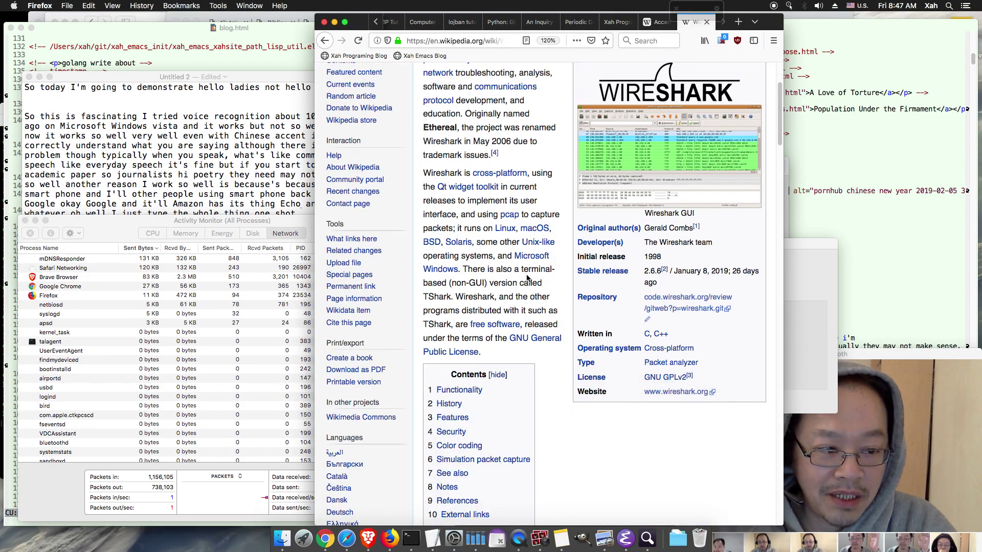
scroll(528, 278, down, 5)
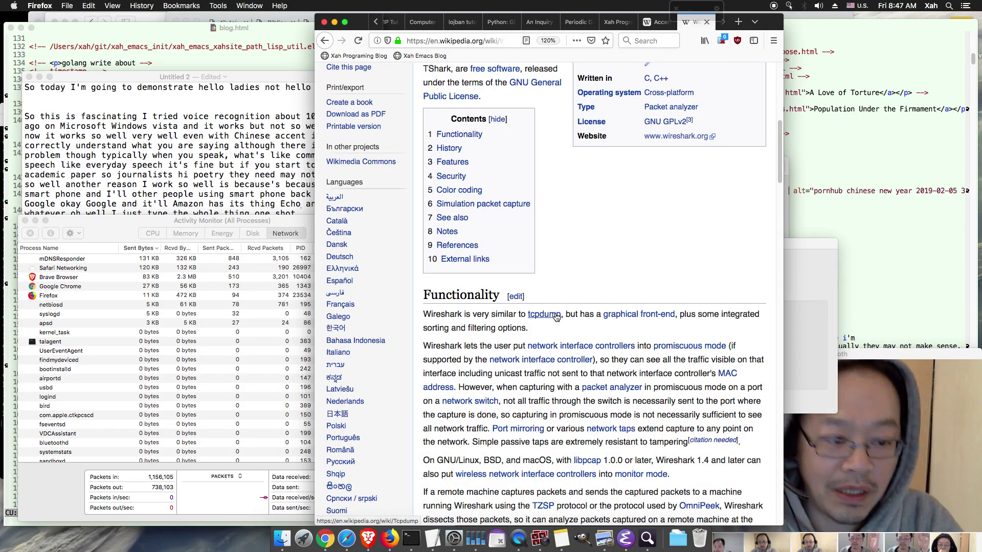
scroll(558, 278, up, 10)
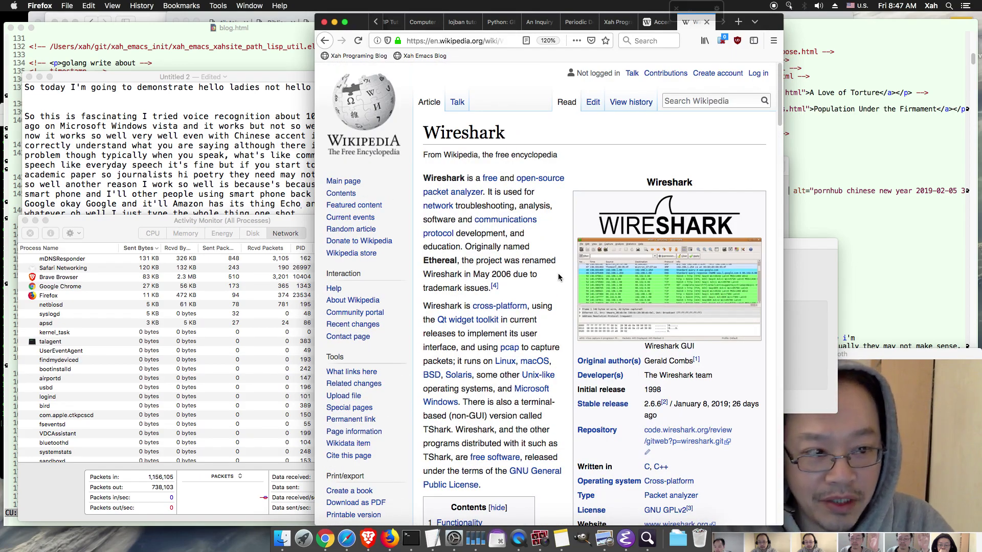
Load xahlee.info in a new tab, open its programming blog, and scroll to Computer Network Tutorial.
key(ctrl+t)
text(xahlee)
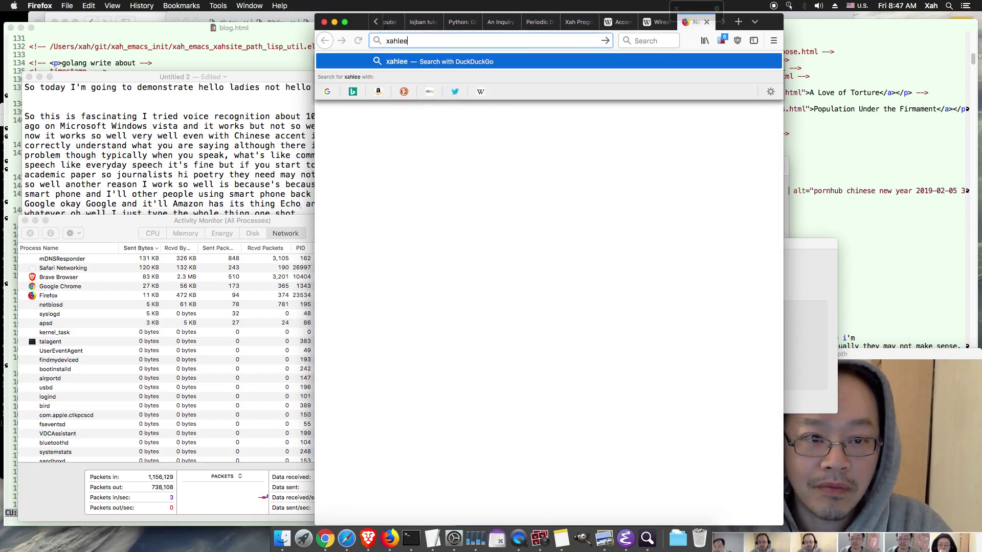
text(.info)
key(Return)
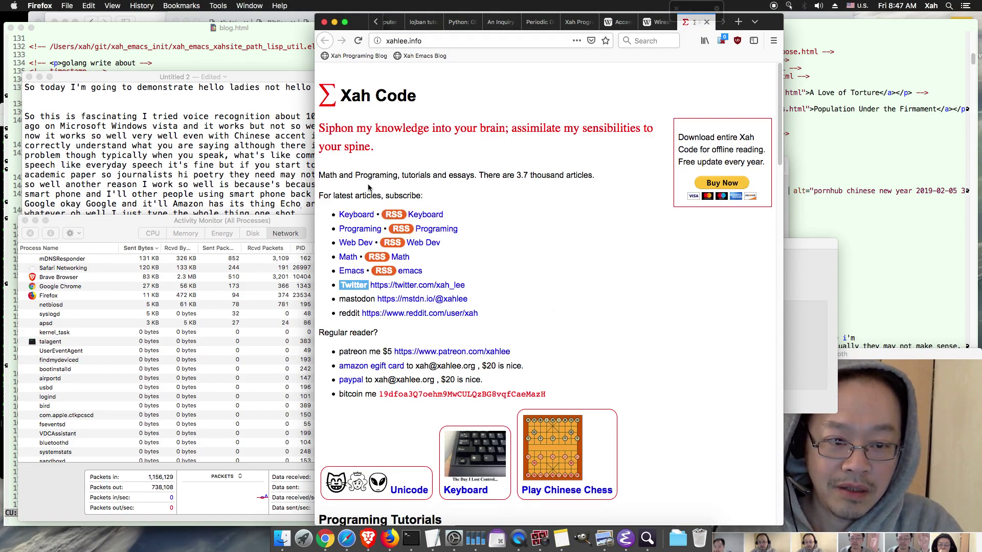
click(357, 229)
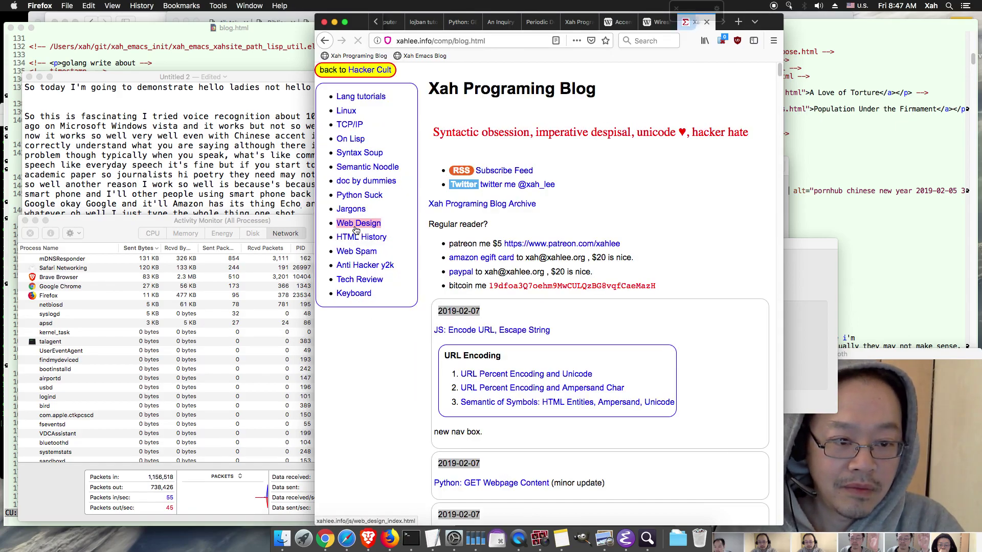
scroll(645, 192, down, 3)
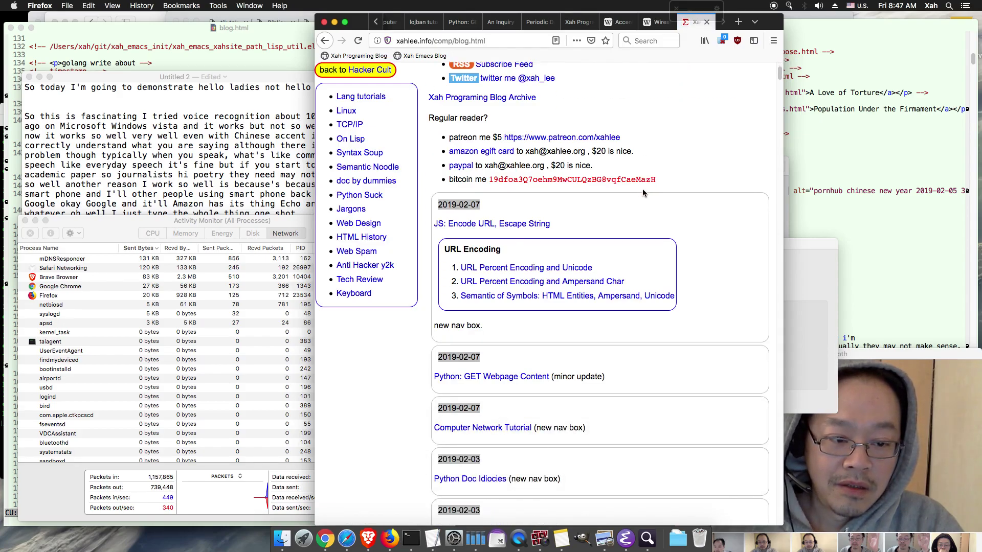
scroll(686, 341, down, 2)
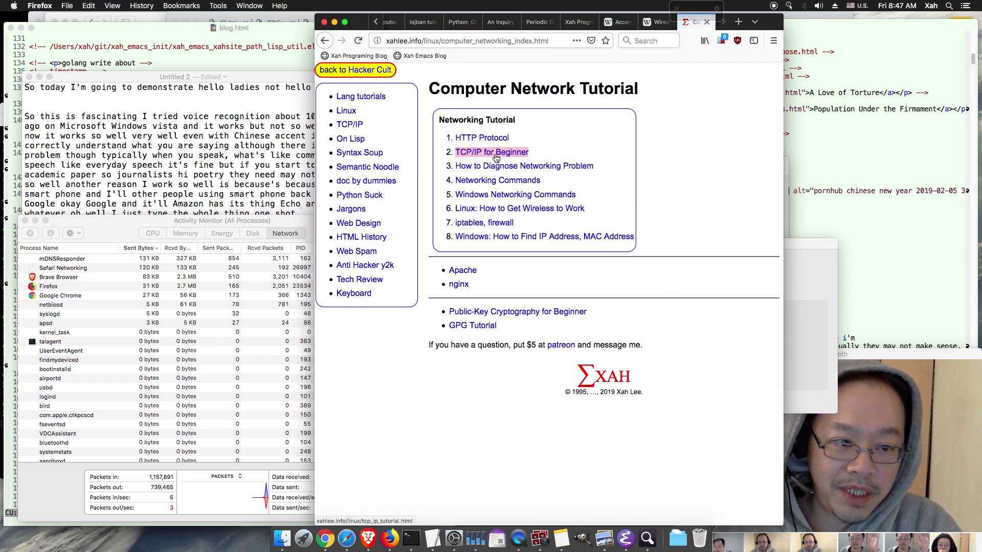
Open the TCP/IP for Beginner tutorial and scroll past netmask, UDP, ARP and ICMP to Routing Table.
click(495, 154)
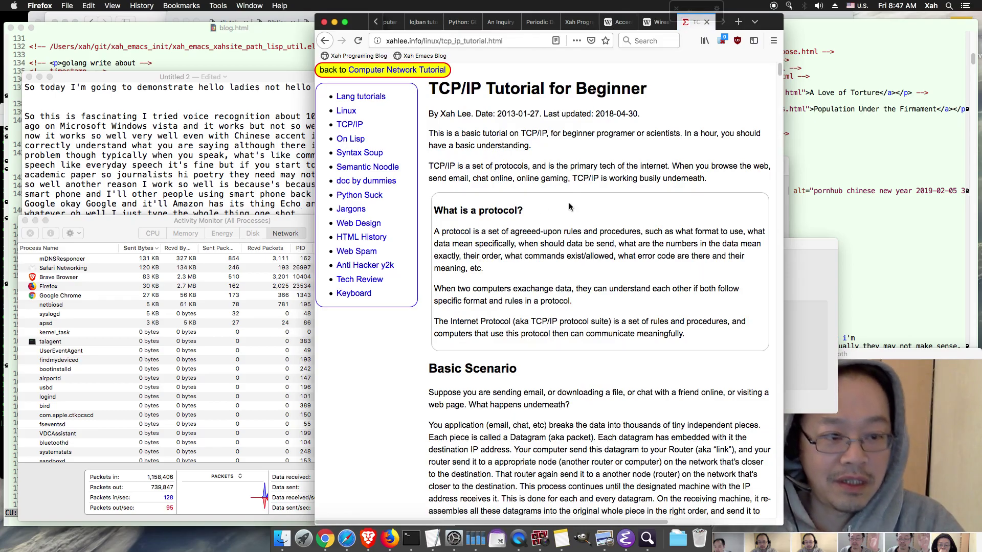
scroll(569, 204, down, 3)
scroll(569, 206, down, 20)
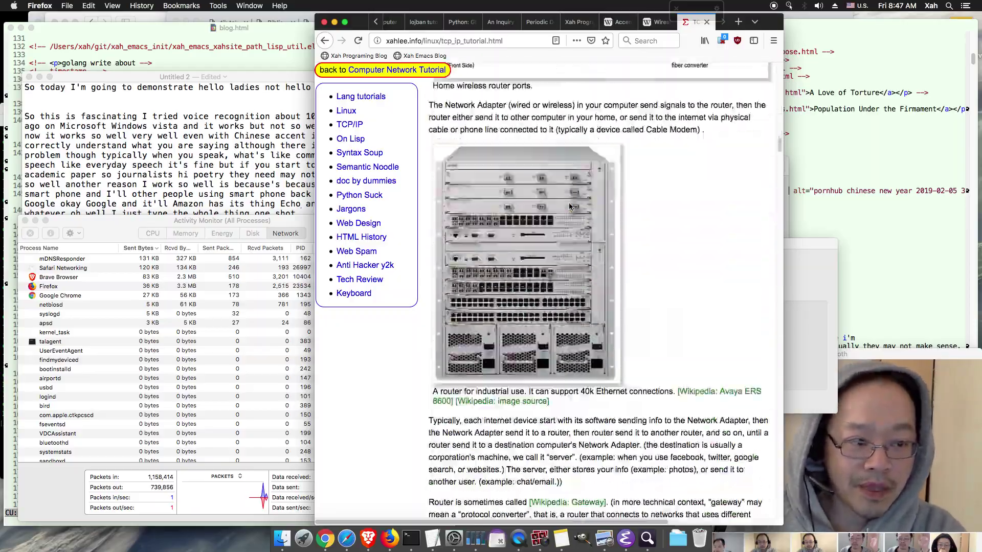
scroll(569, 206, down, 20)
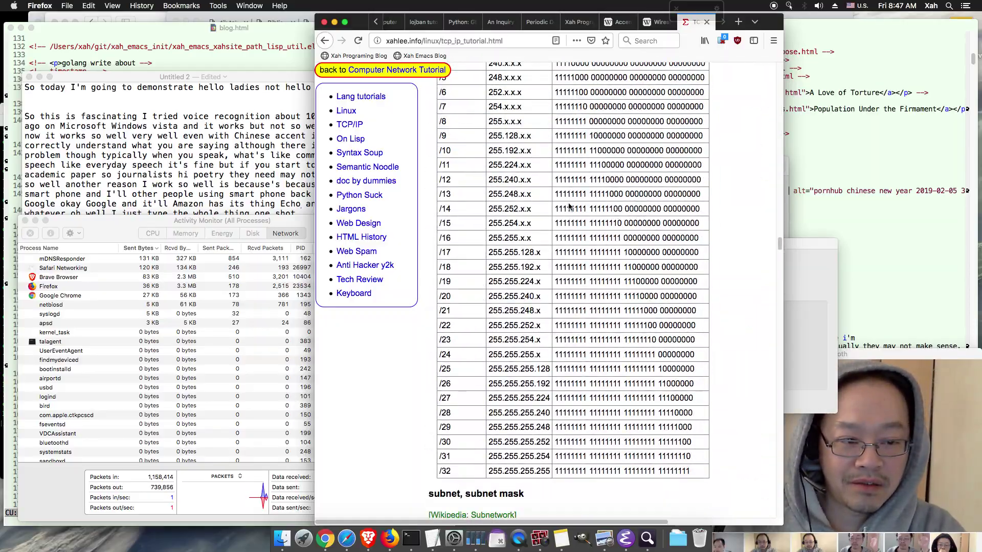
scroll(569, 206, down, 20)
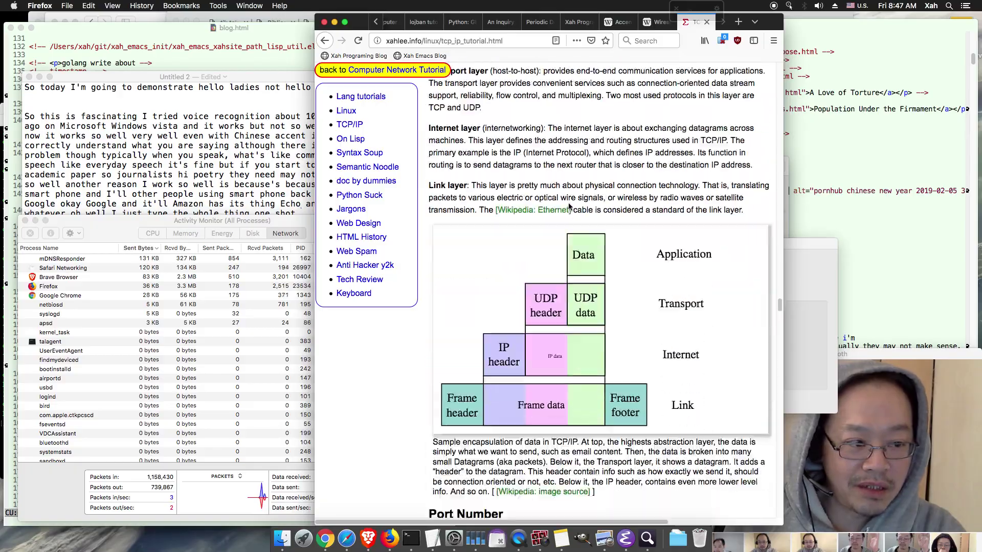
scroll(570, 206, down, 20)
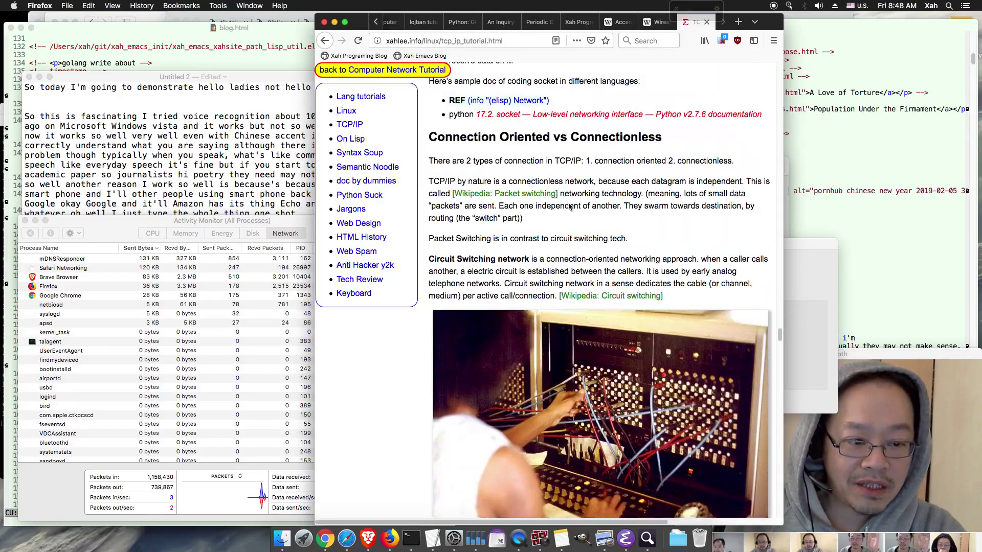
scroll(569, 206, down, 20)
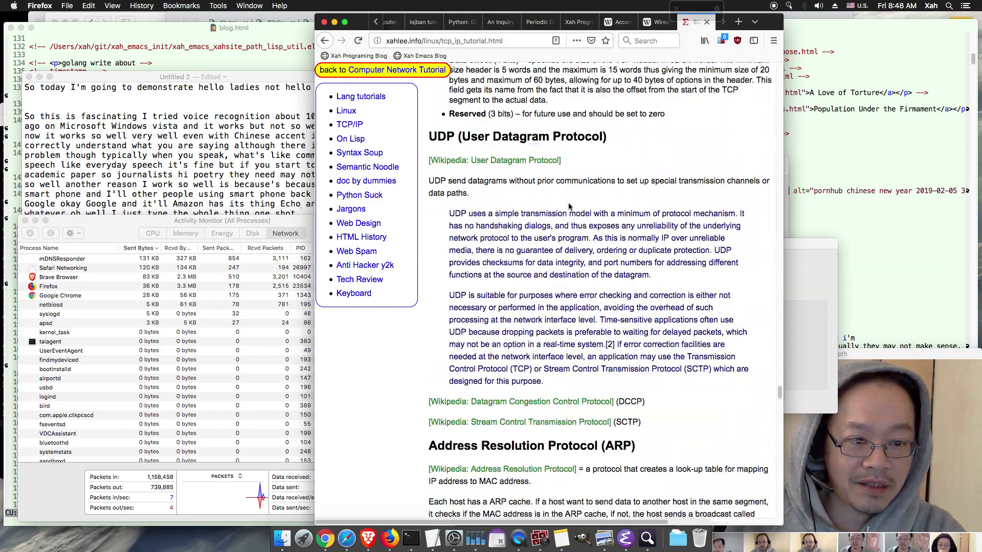
scroll(569, 206, down, 3)
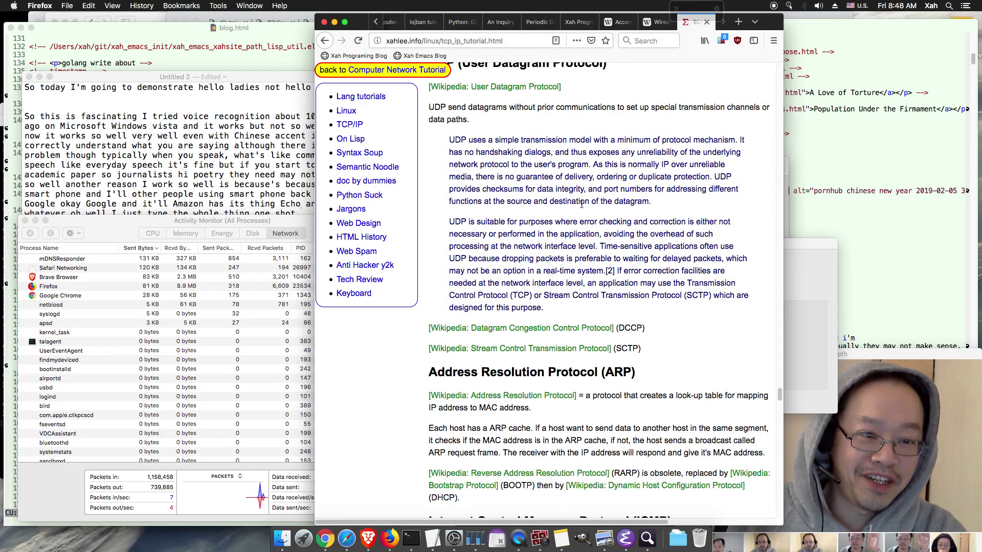
scroll(582, 204, up, 3)
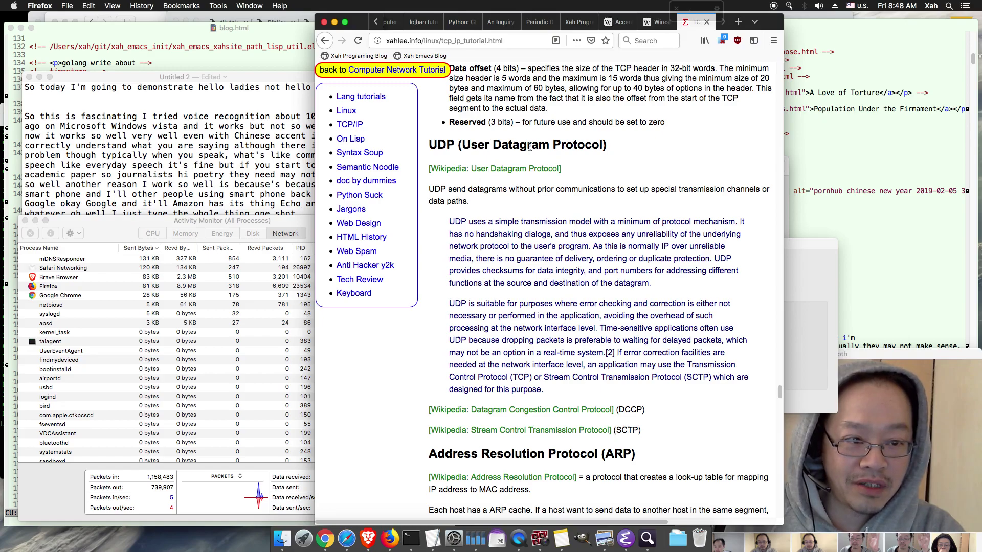
scroll(637, 255, down, 6)
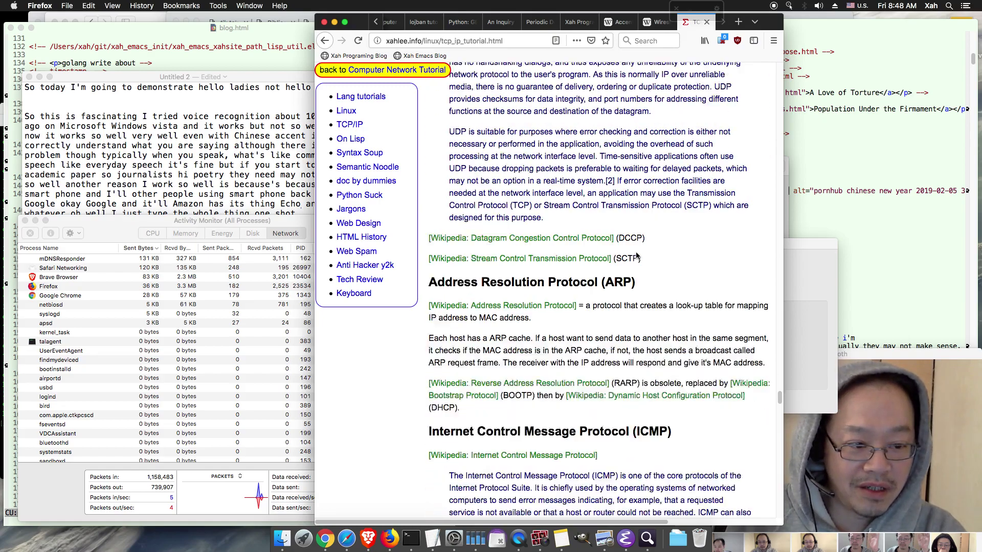
scroll(637, 256, down, 10)
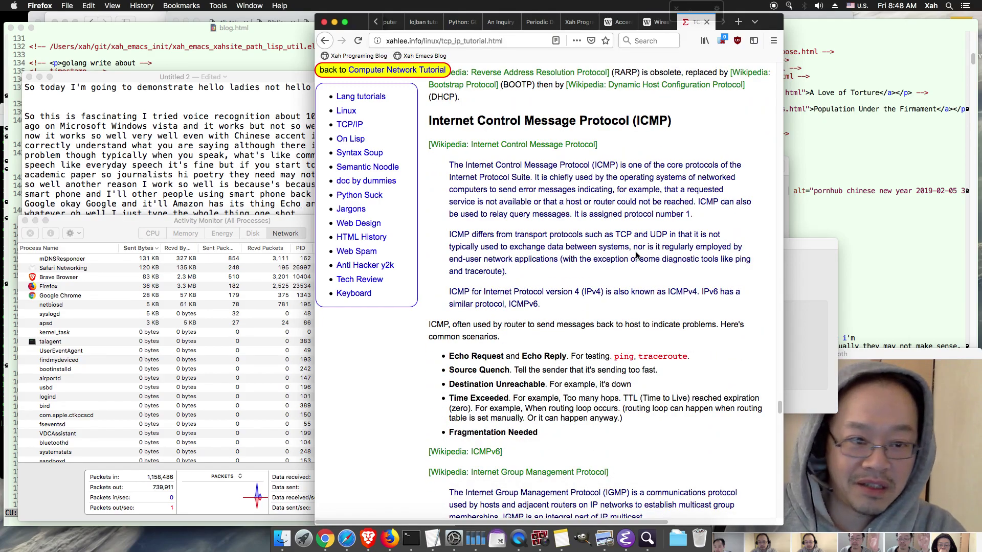
scroll(637, 256, up, 1)
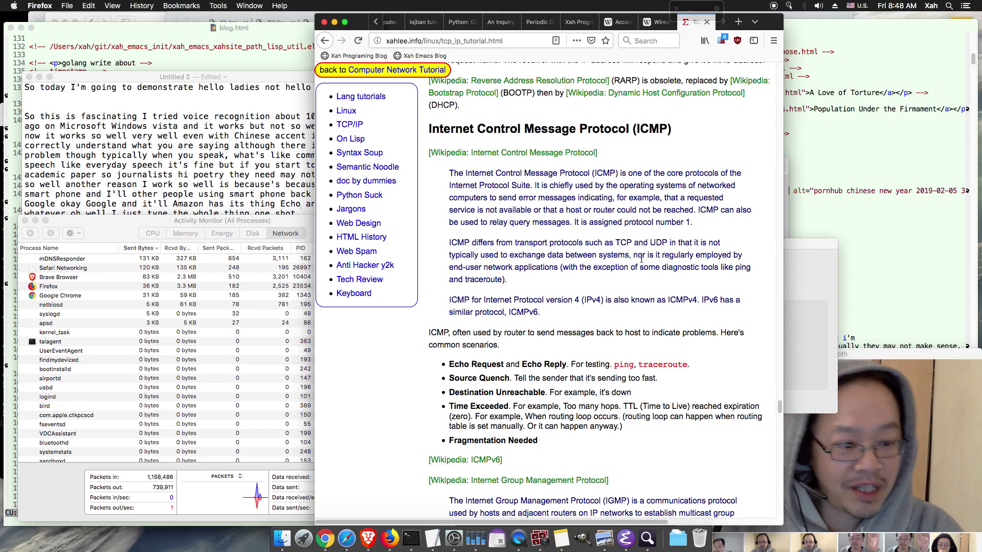
scroll(644, 284, down, 15)
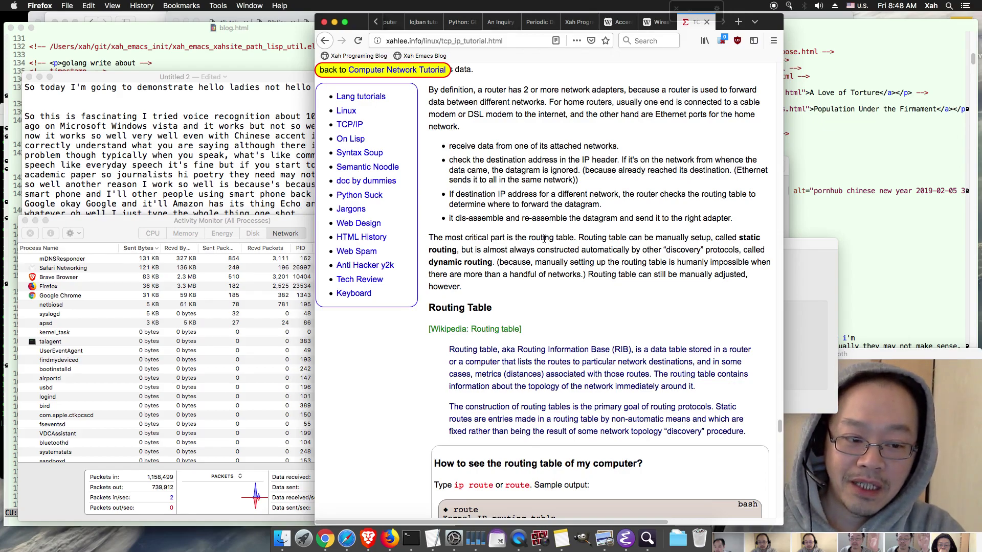
scroll(544, 239, down, 3)
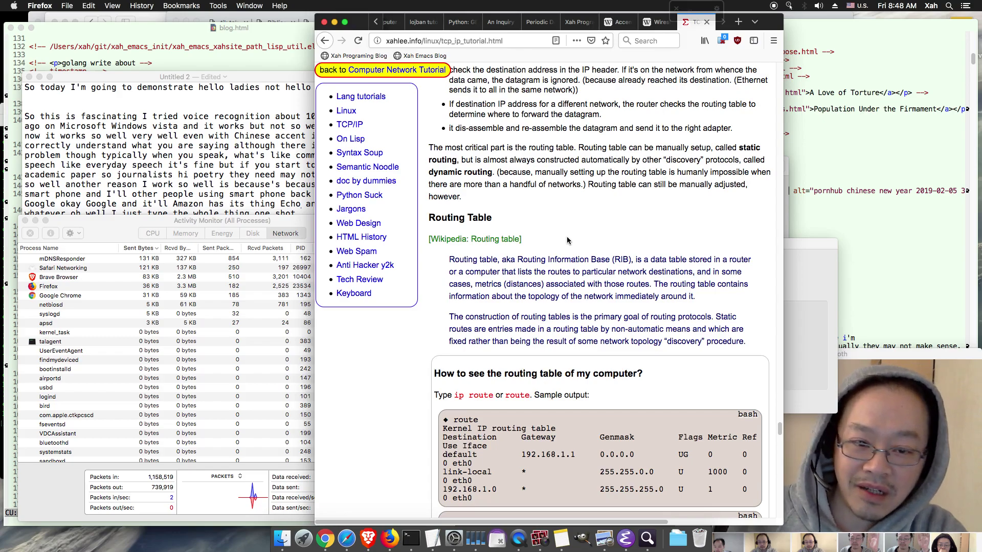
Scroll the tutorial further down toward the Routing Protocols section.
scroll(568, 240, down, 2)
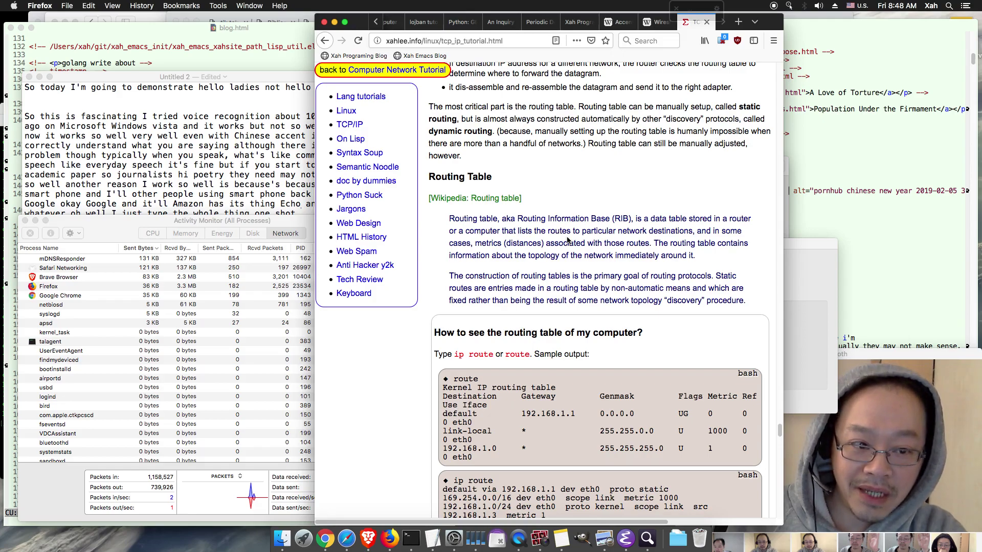
scroll(567, 241, down, 10)
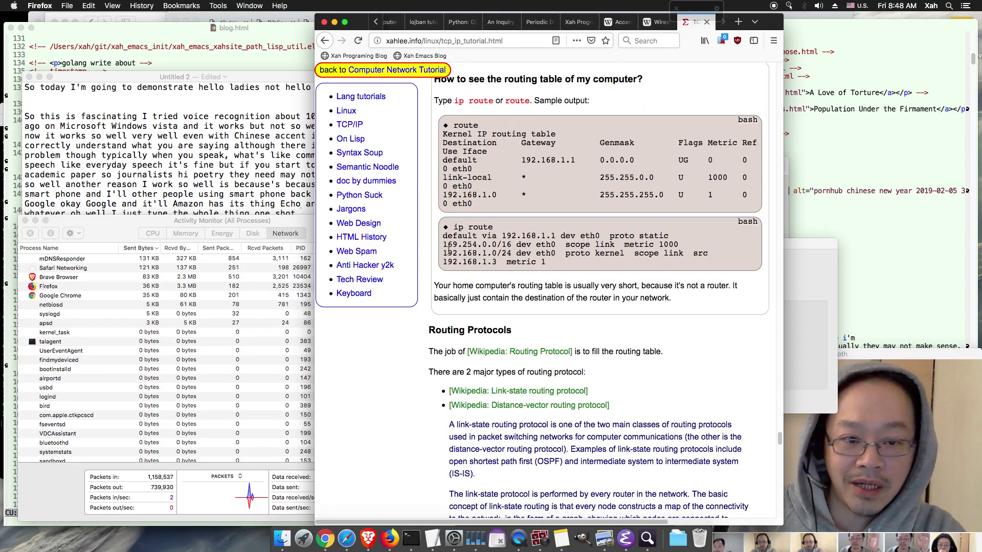
scroll(640, 252, down, 8)
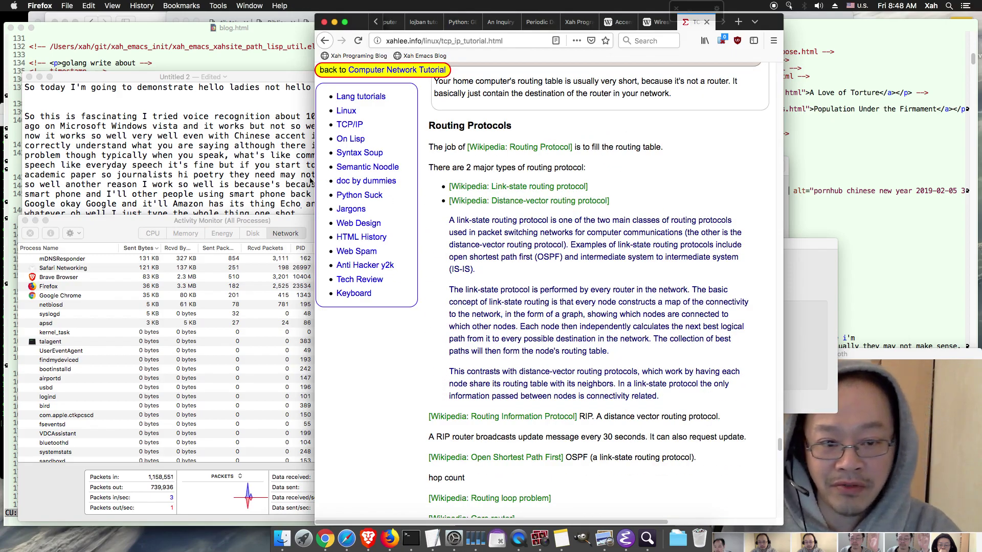
click(280, 174)
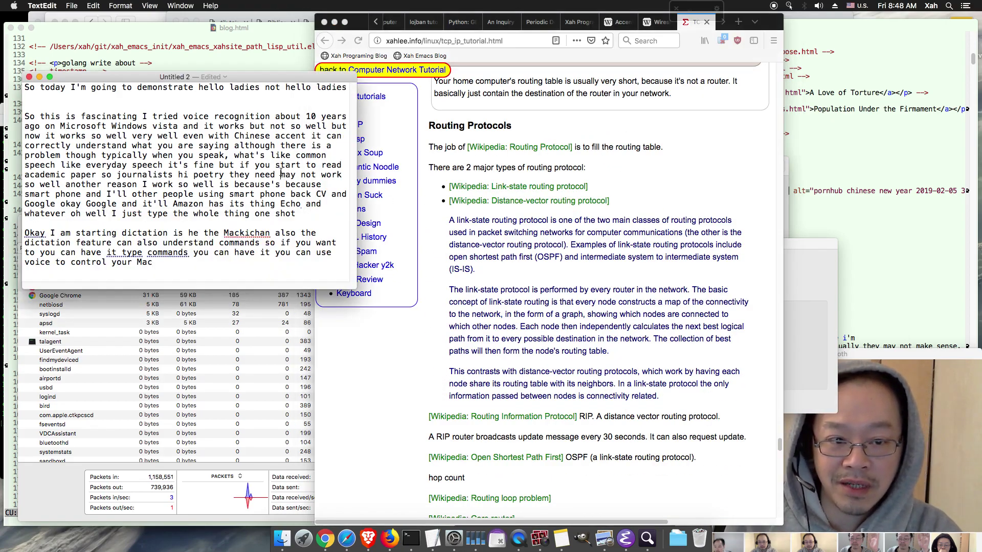
click(459, 234)
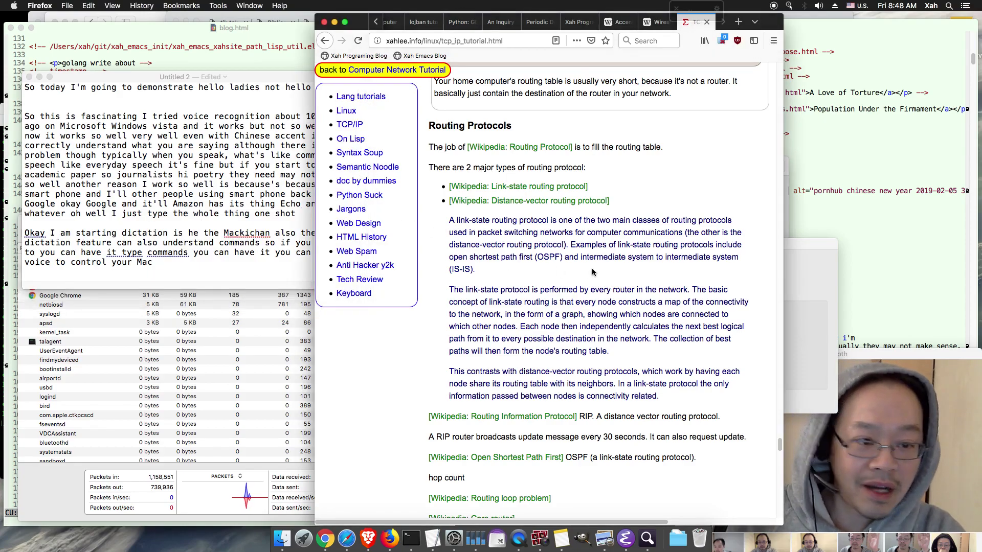
scroll(593, 272, down, 1)
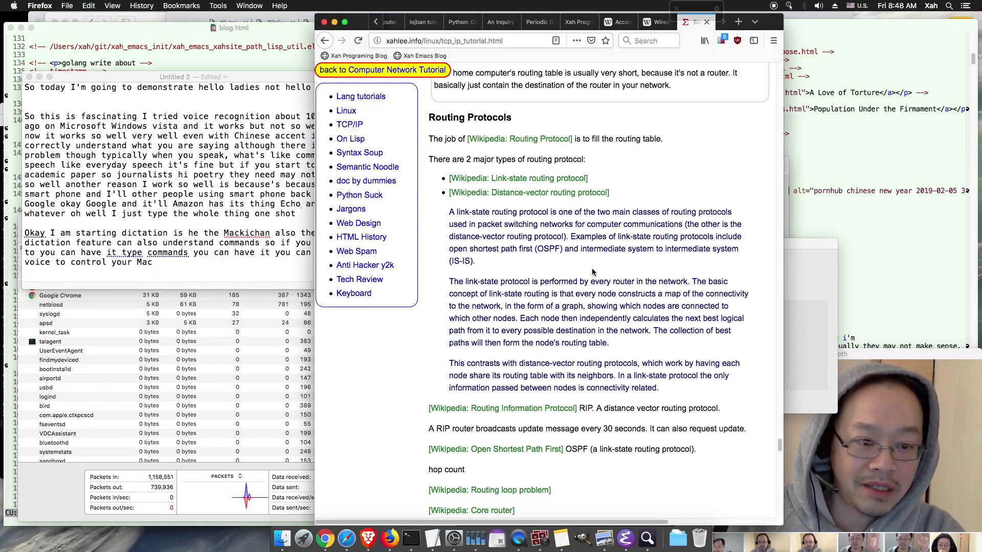
scroll(593, 272, down, 2)
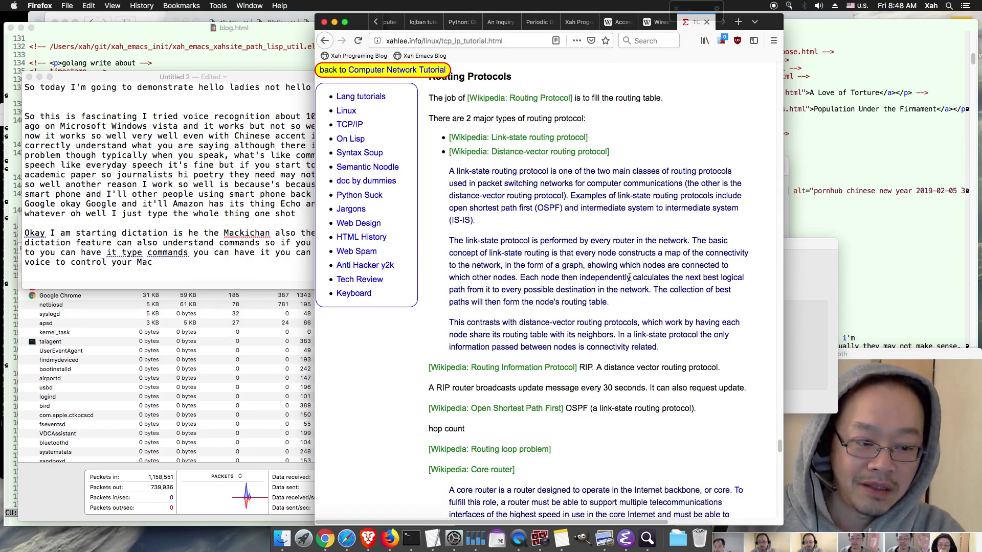
scroll(630, 277, down, 5)
click(232, 248)
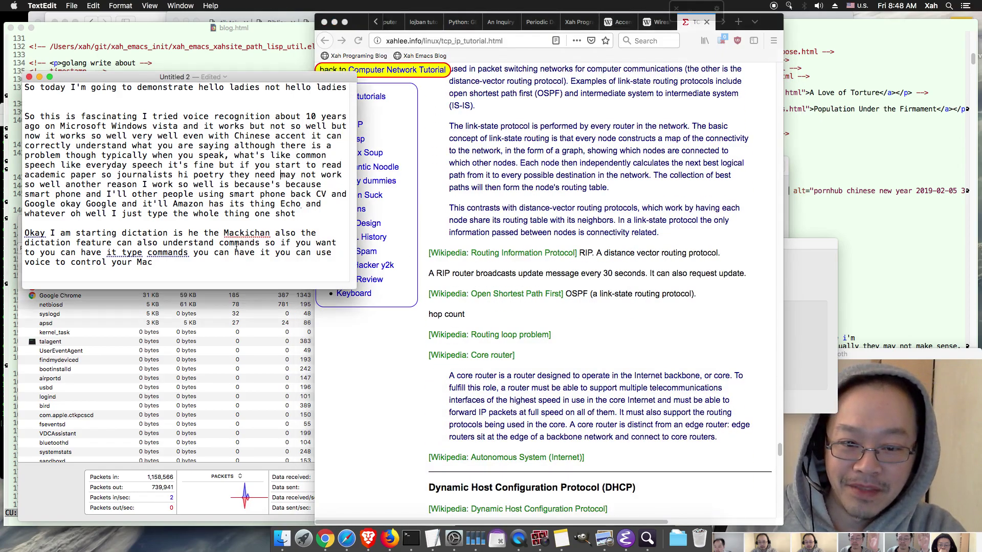
click(808, 289)
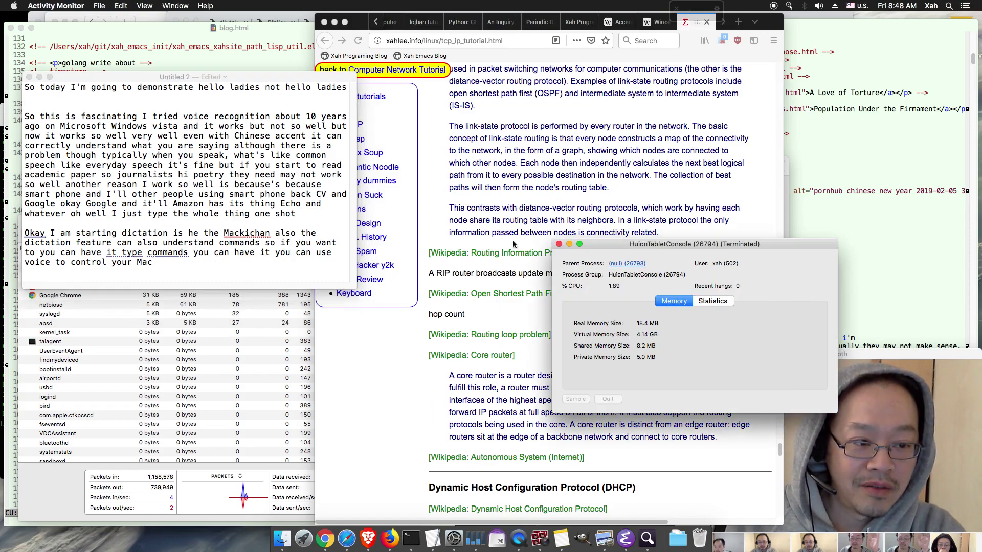
click(494, 228)
Open the Wikipedia Distance-vector routing protocol article, then go back to the tutorial with Cmd+[.
scroll(494, 227, up, 3)
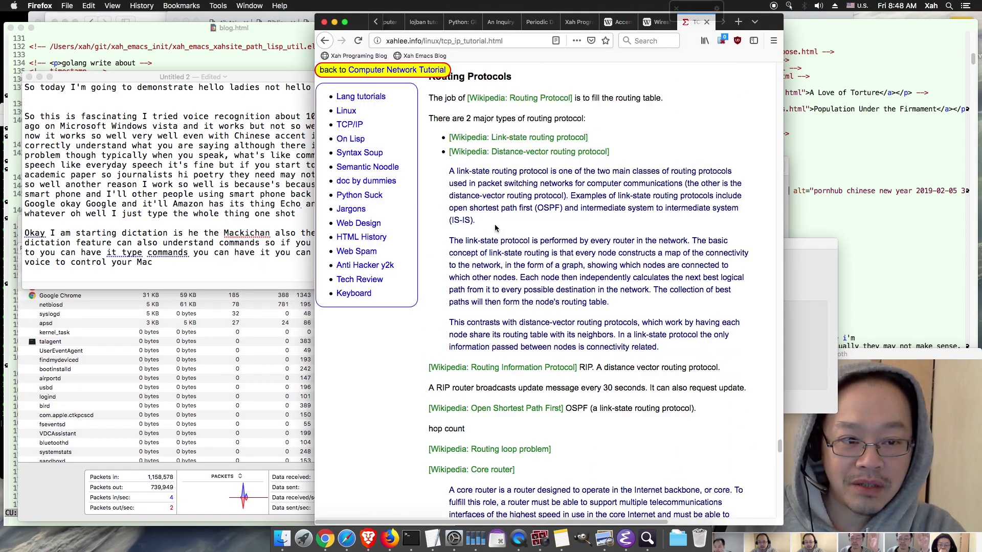
scroll(508, 216, up, 2)
scroll(508, 216, down, 2)
click(460, 220)
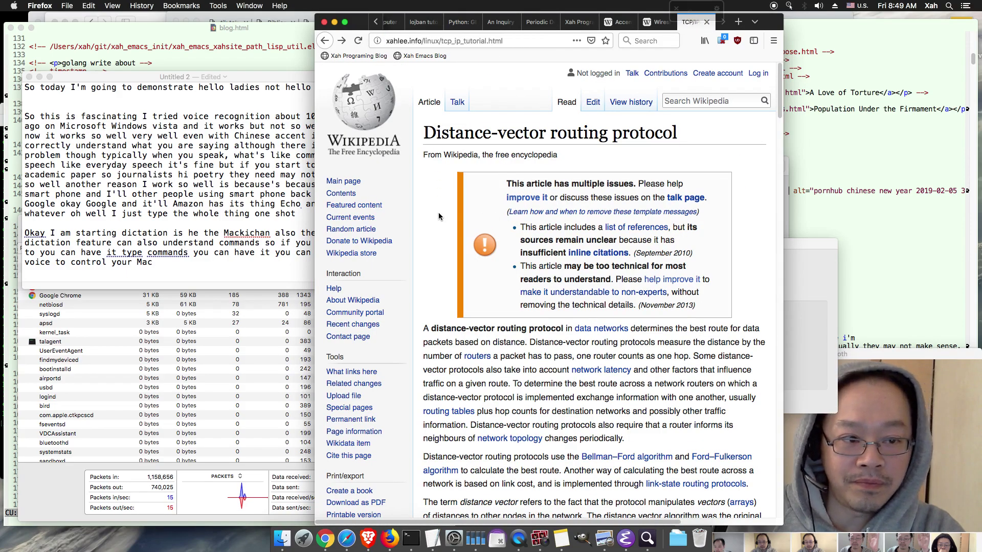
key(super+bracketleft)
Add a new line after the last paragraph and dictate the link-state routing passage.
click(237, 255)
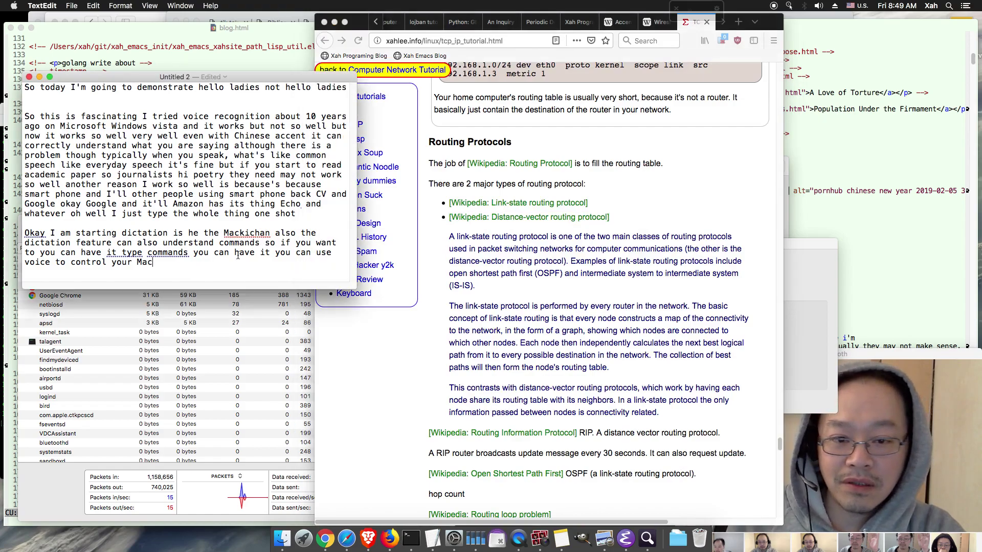
click(237, 255)
key(Return)
key(Return)
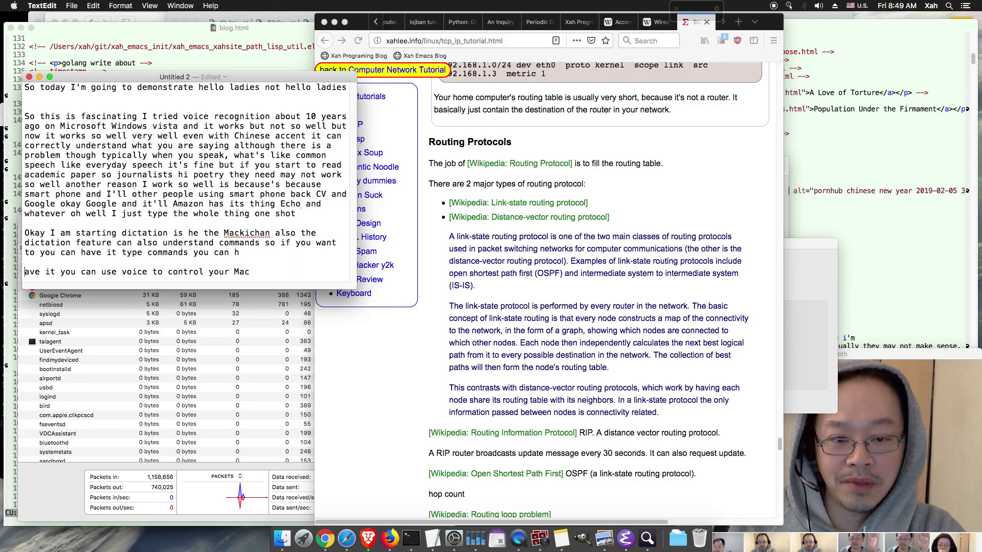
key(BackSpace)
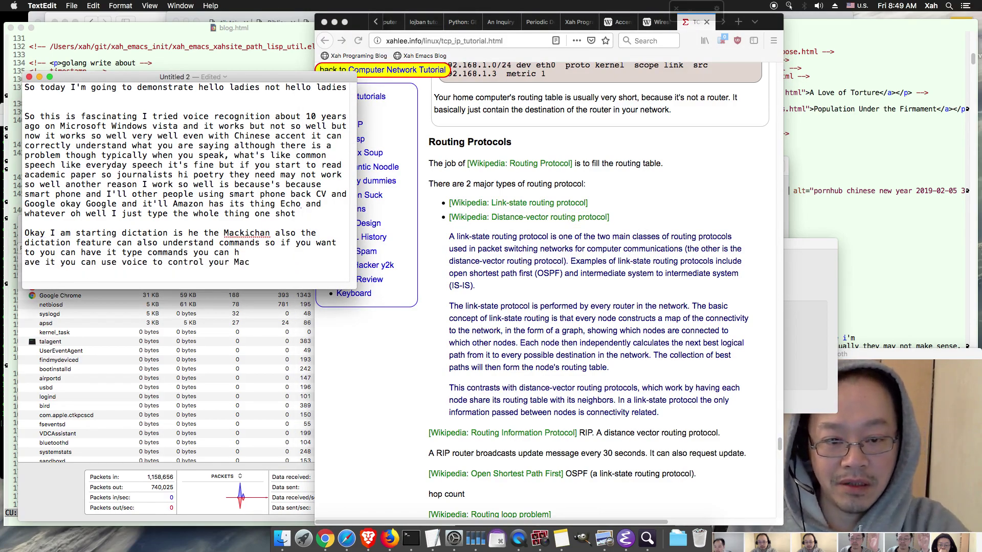
key(Return)
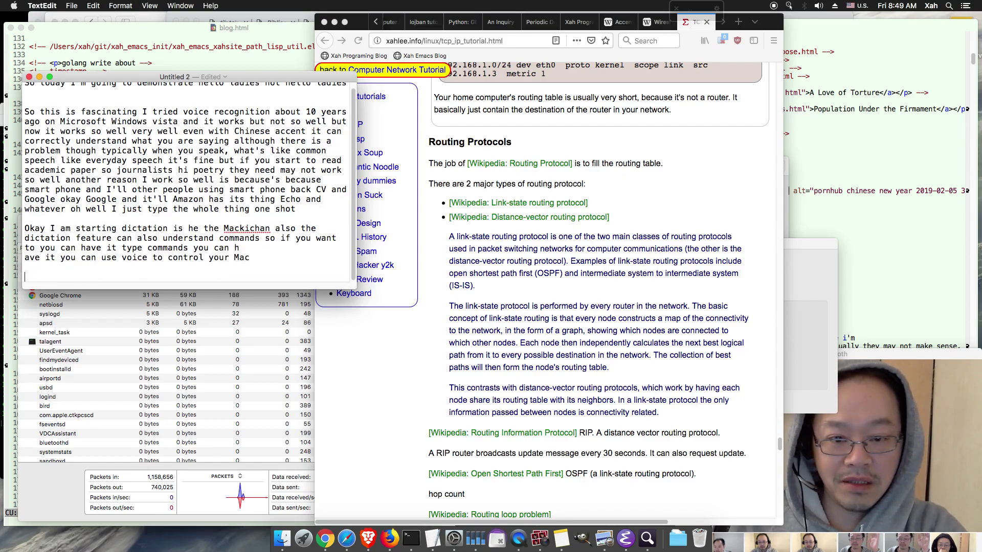
key(fn)
key(fn)
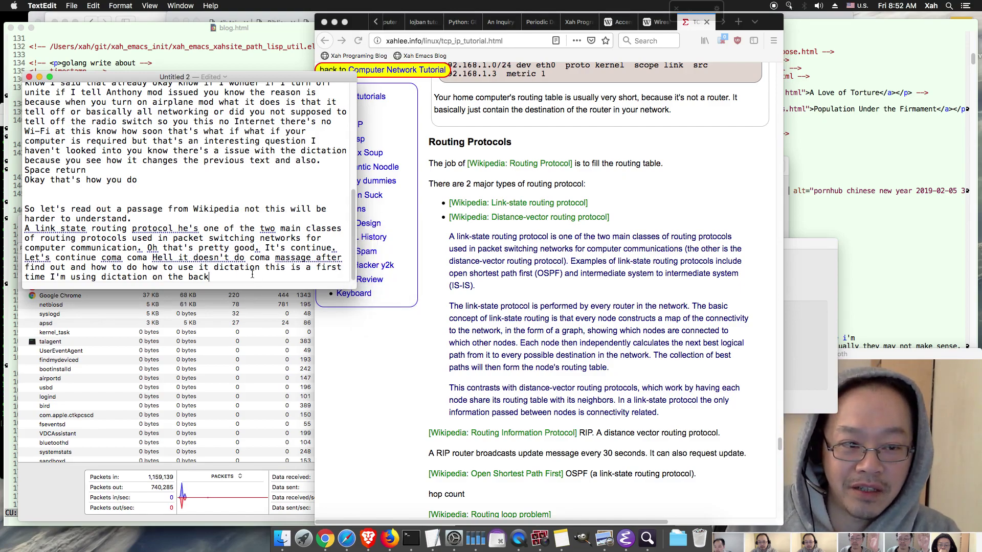
Restart macOS Dictation with the Fn key to add more speech after the routing protocol passage.
key(fn)
key(fn)
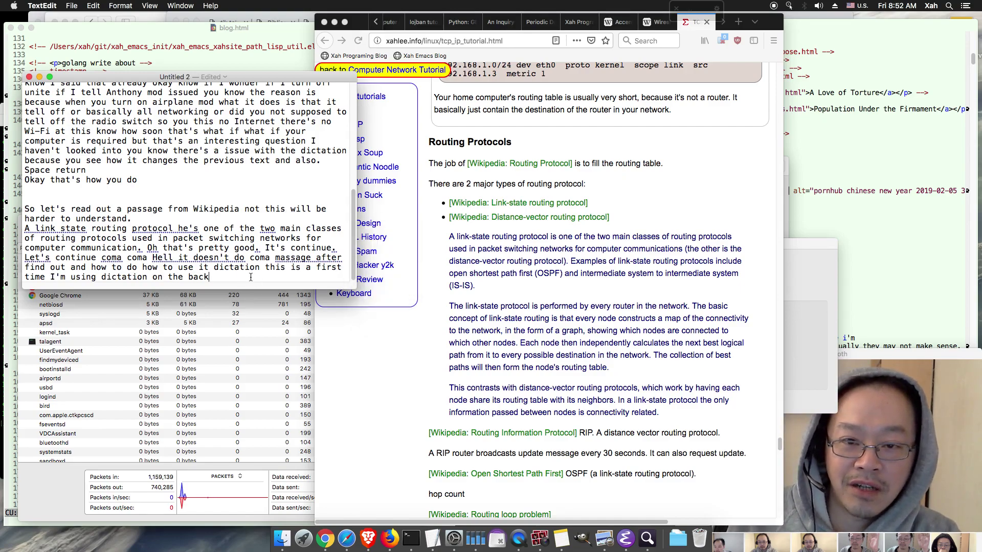